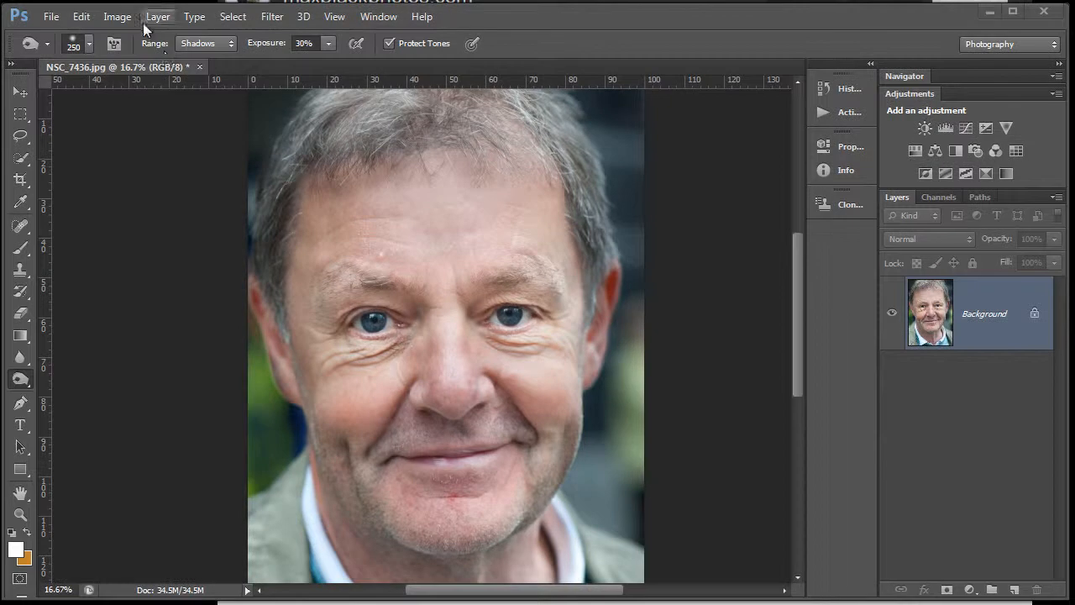
Step: Activate the History Brush Tool
click(128, 17)
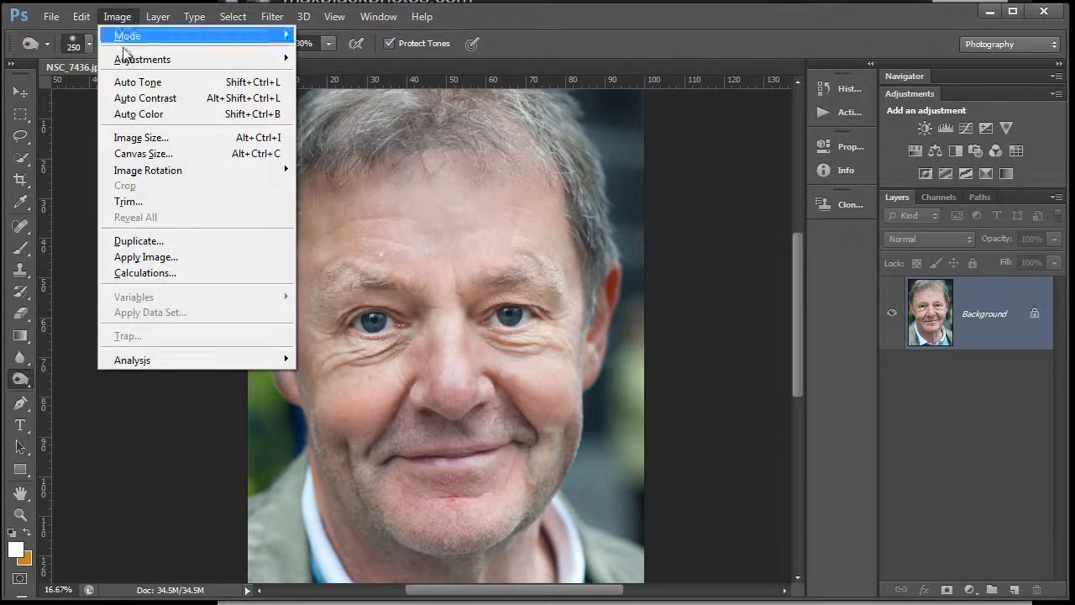
click(22, 291)
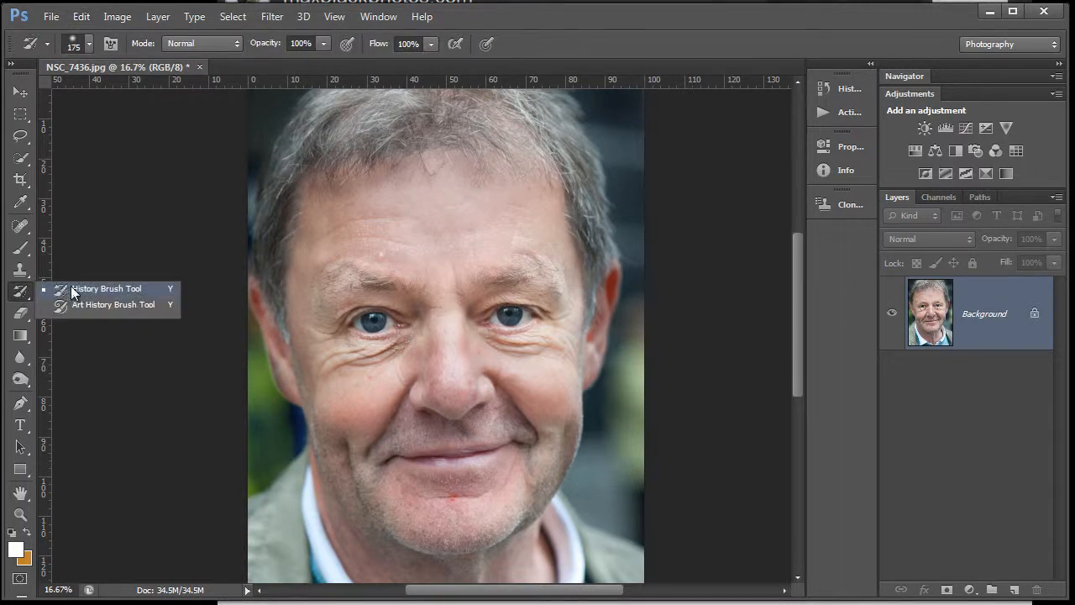
click(128, 225)
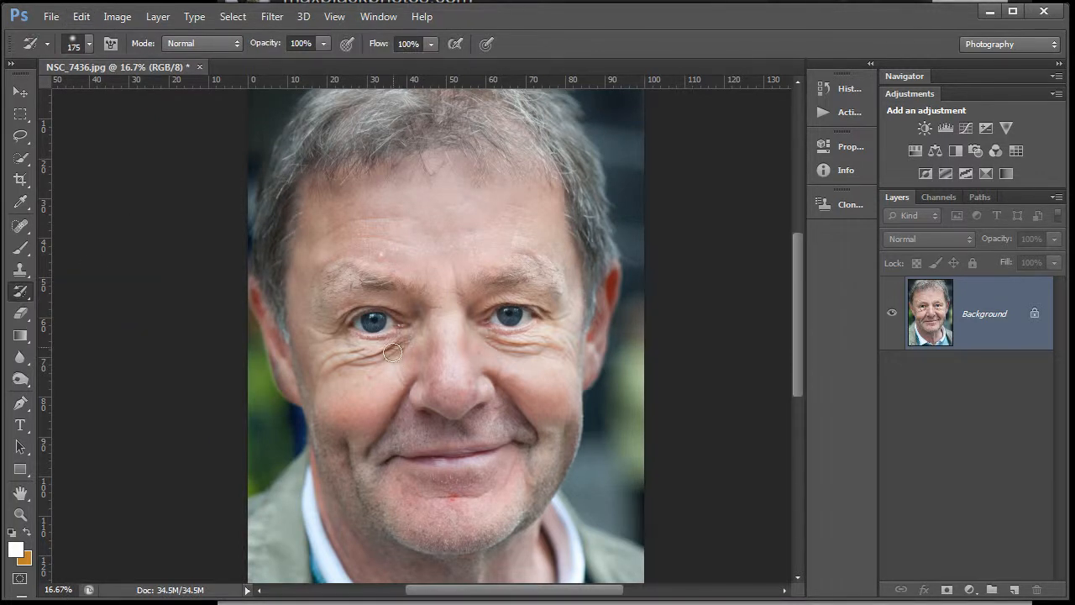
Step: Darken the portrait's shadows with a Levels adjustment, raising the RGB black input level to 51
click(118, 17)
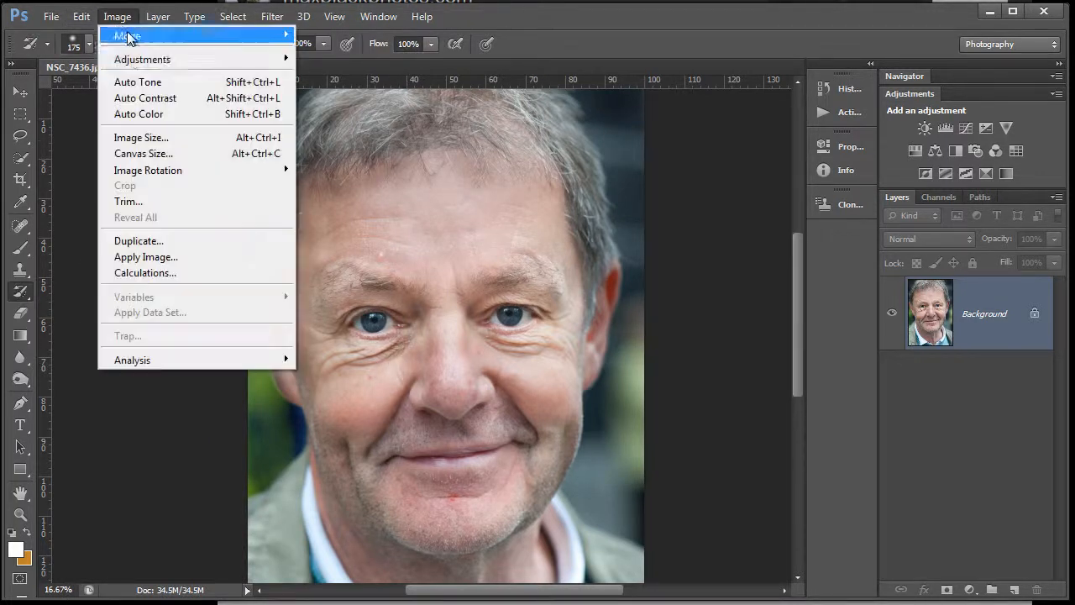
mouse_move(130, 63)
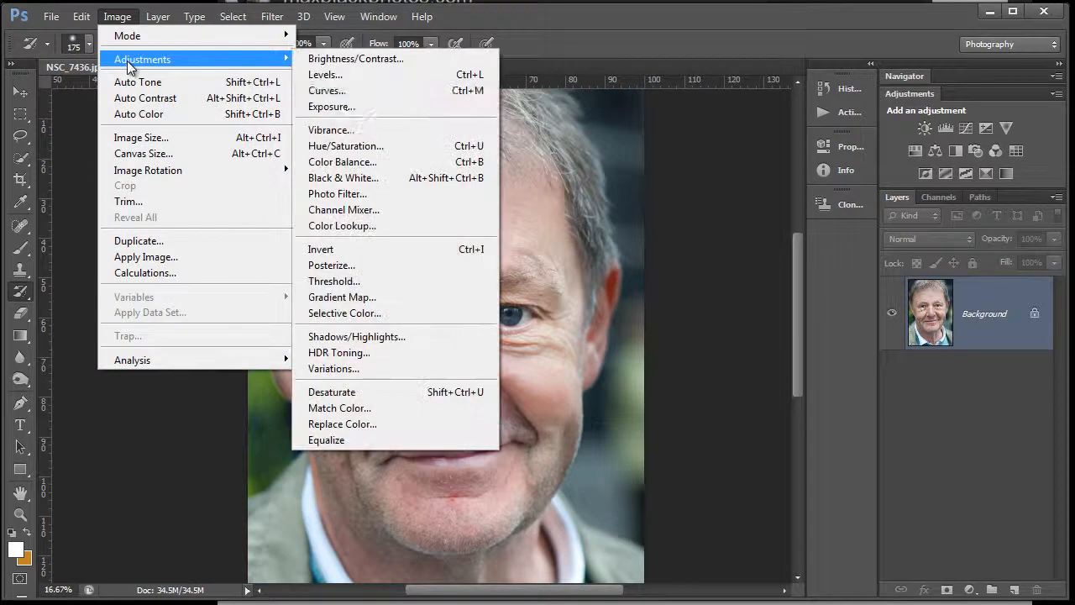
click(332, 74)
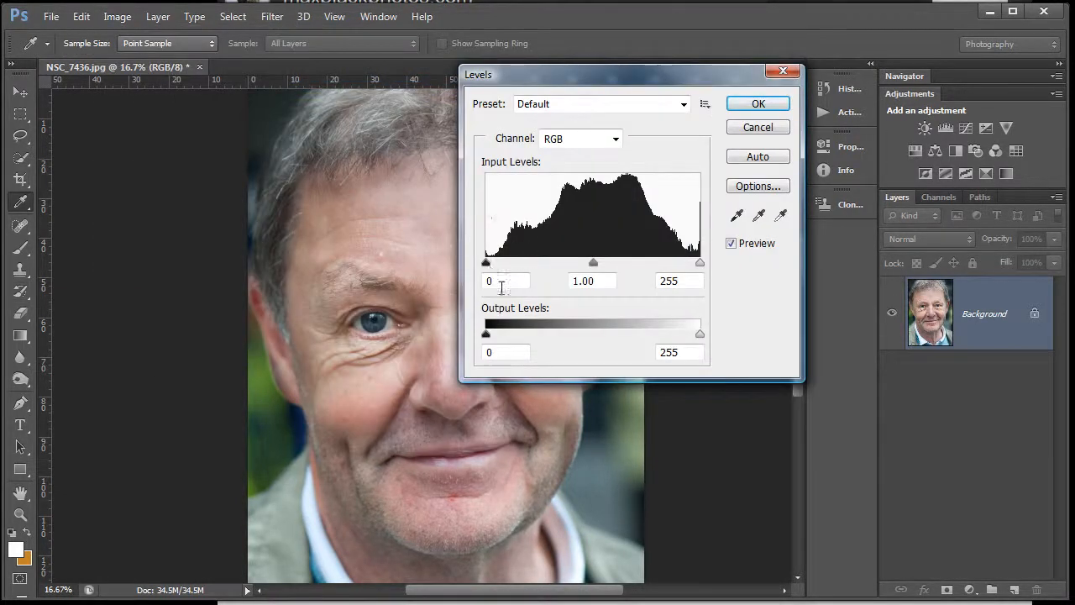
drag(645, 88, 815, 200)
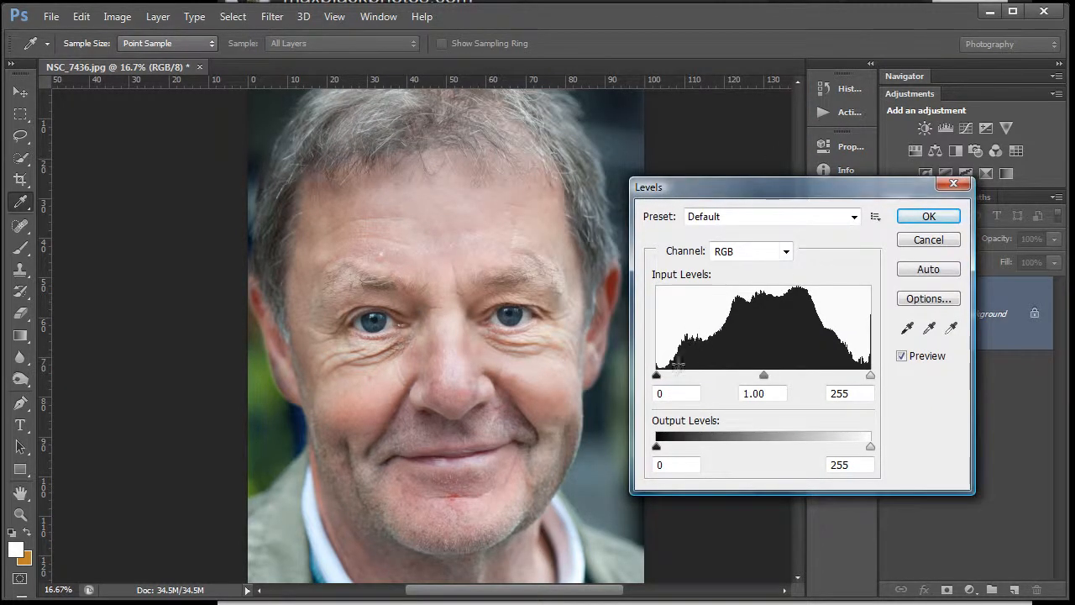
drag(659, 382, 702, 384)
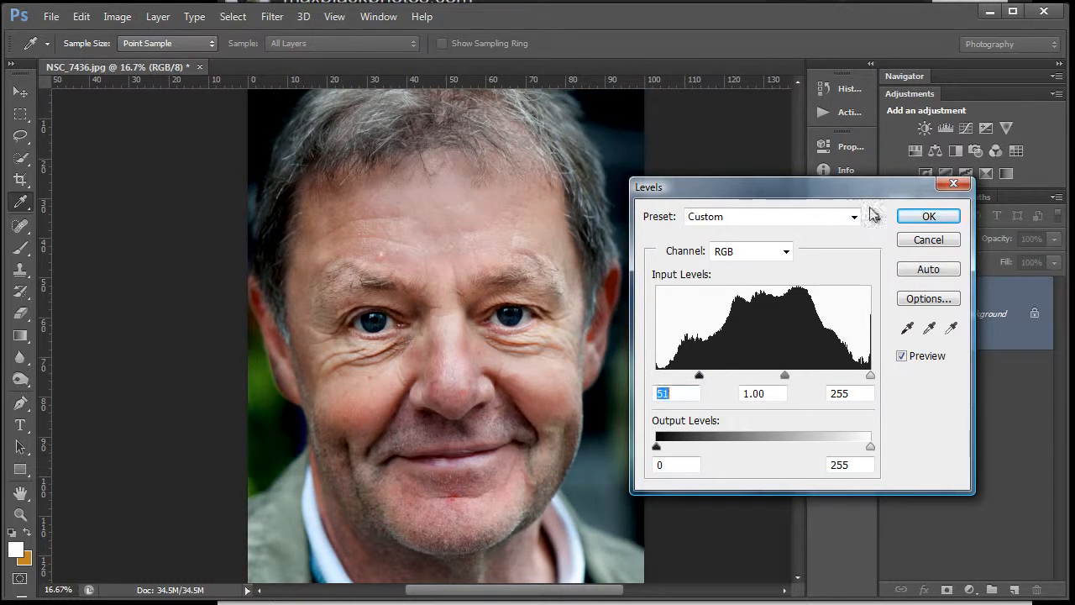
click(928, 216)
Step: Show the history states and restore the original tones of both irises with the History Brush
key(y)
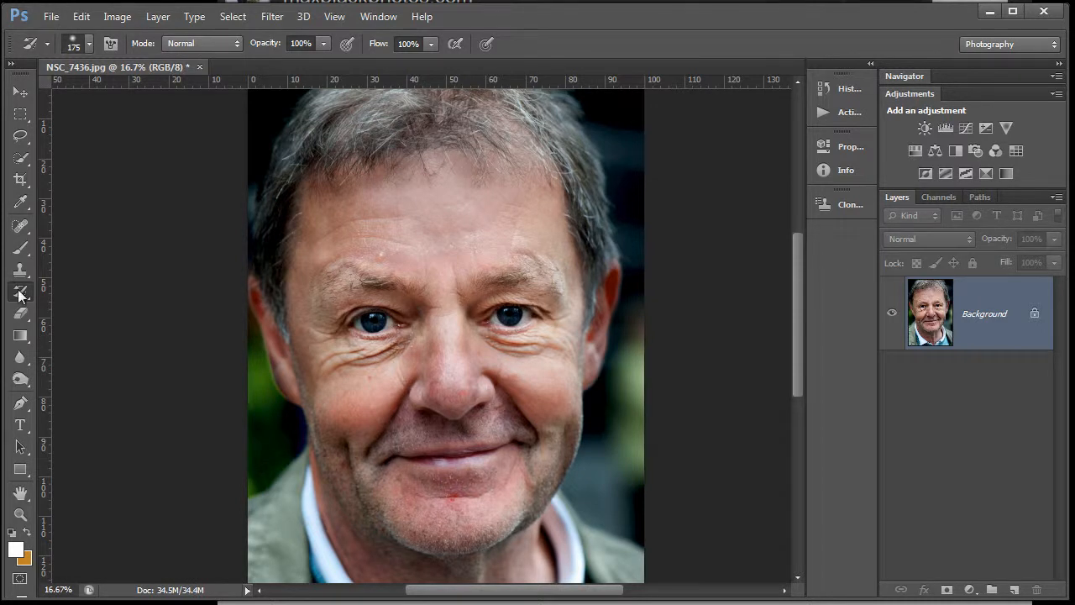
click(840, 89)
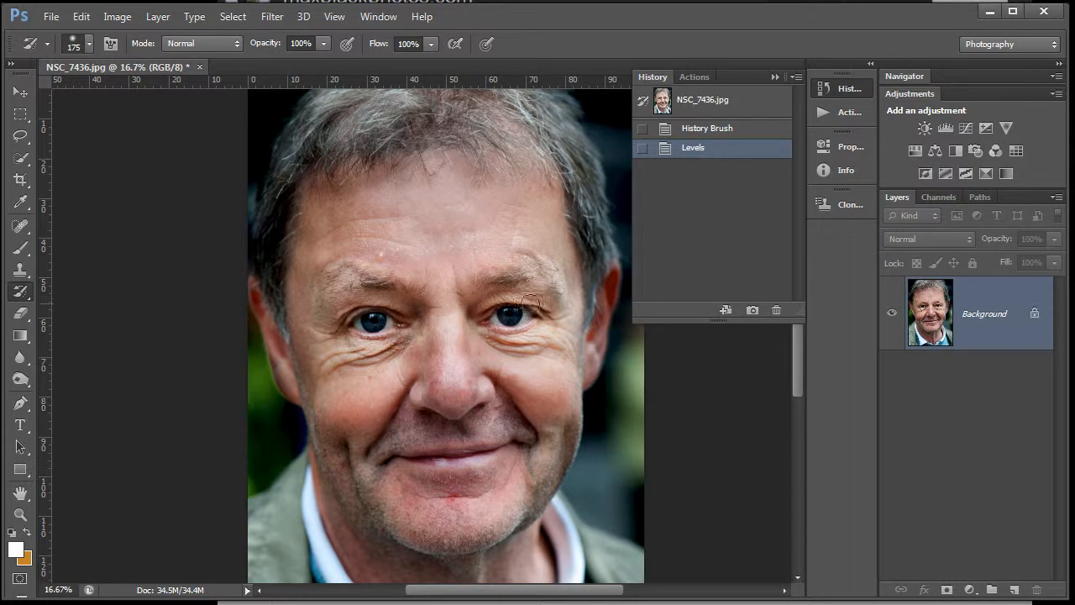
click(507, 315)
click(509, 316)
click(507, 316)
click(508, 317)
click(505, 319)
click(372, 322)
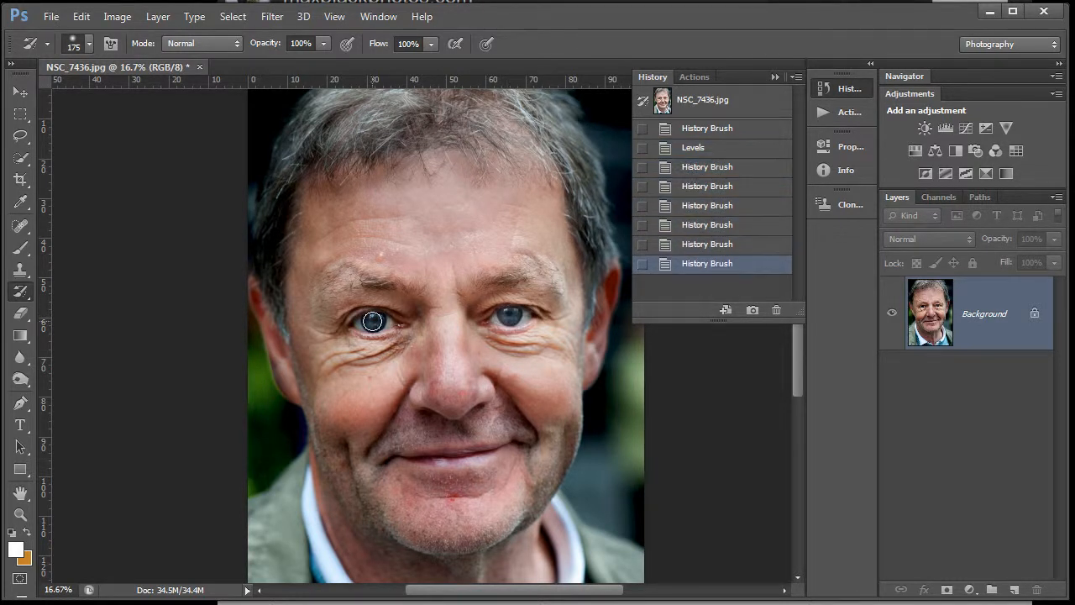
click(371, 320)
click(373, 322)
click(372, 322)
click(374, 321)
click(375, 320)
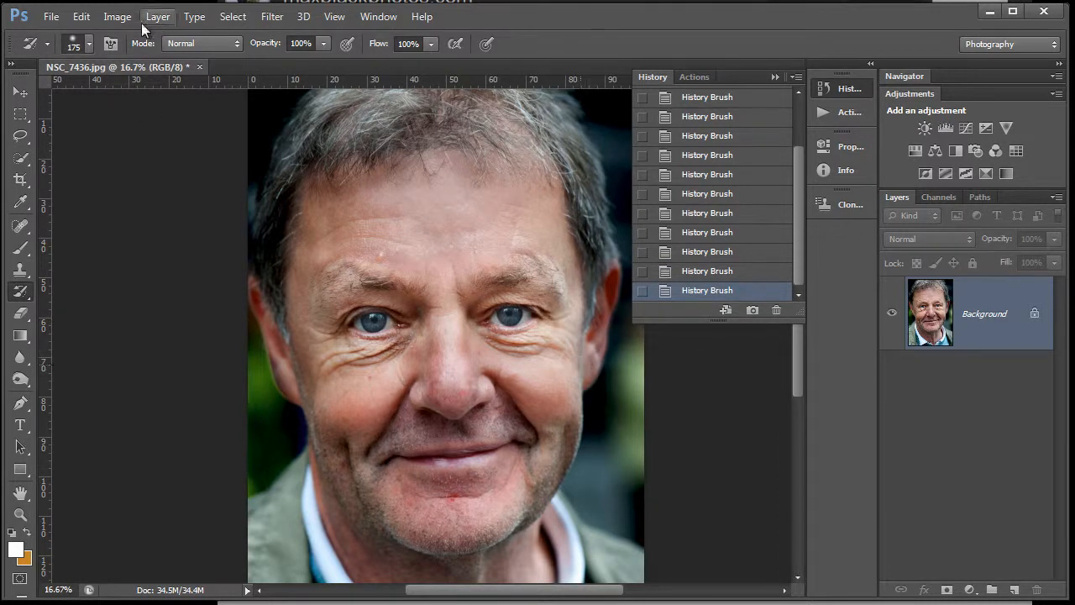
Step: Lower the master saturation of the whole portrait with a Hue/Saturation adjustment
click(117, 17)
mouse_move(144, 60)
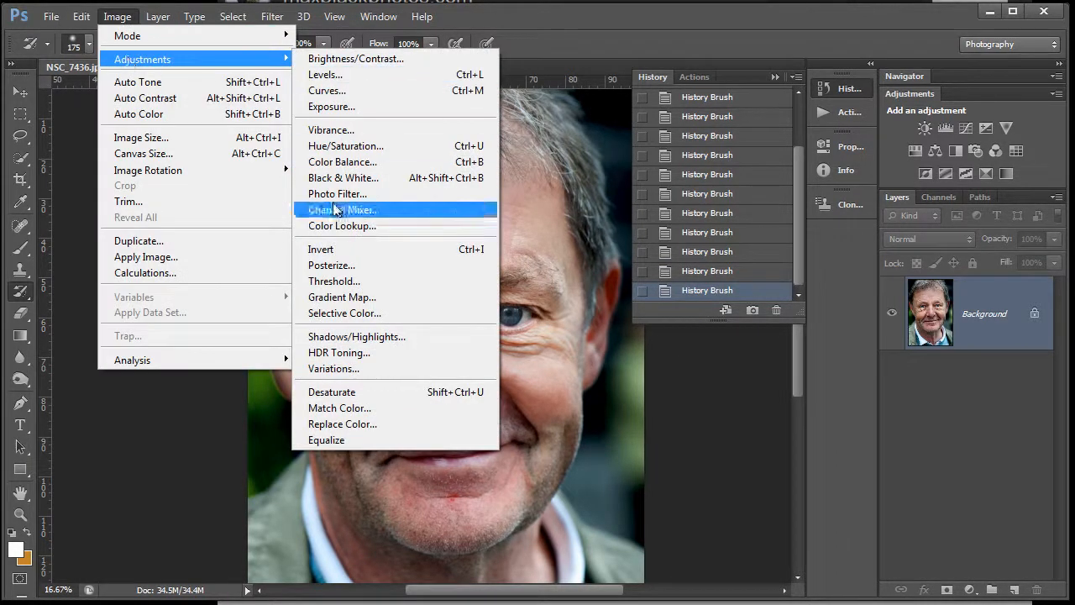
click(352, 145)
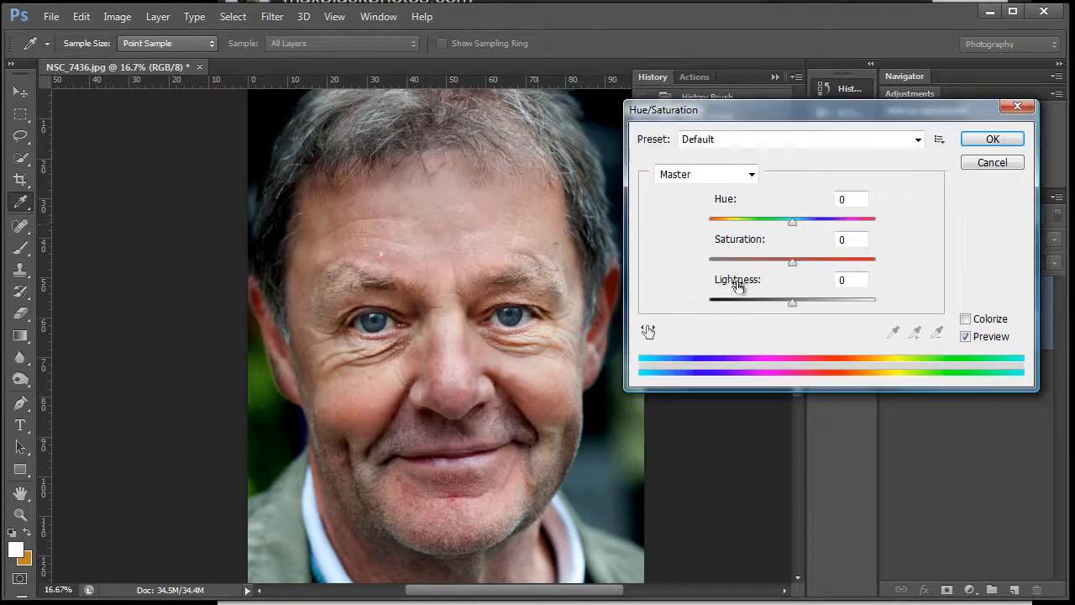
drag(787, 263, 744, 263)
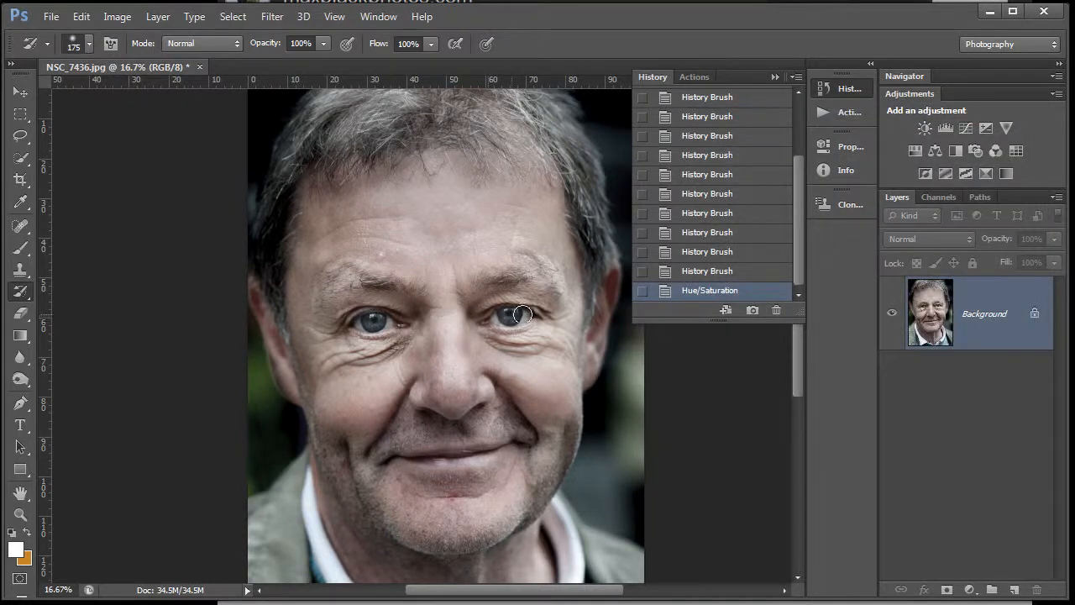
Step: Paint the original colour back into both desaturated irises with the History Brush
click(509, 315)
click(509, 315)
click(508, 315)
click(508, 315)
click(508, 315)
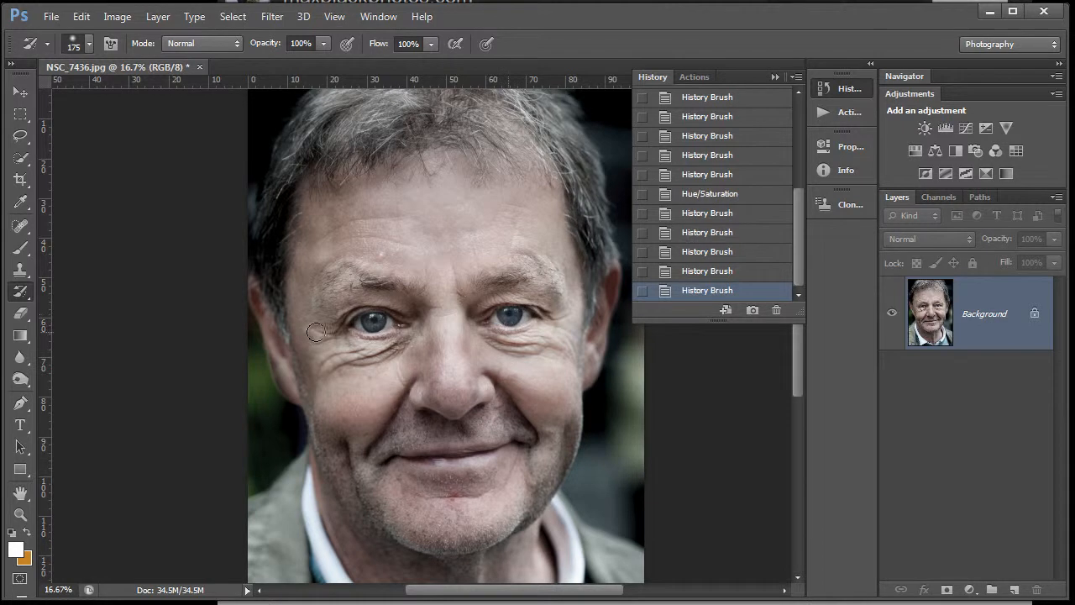
click(374, 318)
click(373, 318)
click(374, 319)
click(374, 320)
click(373, 321)
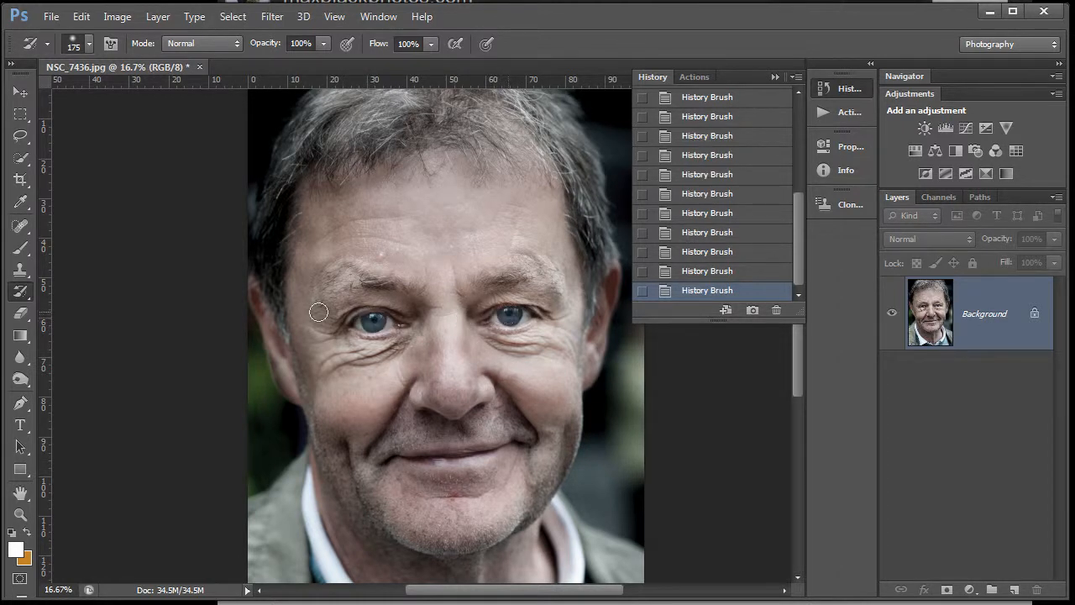
Step: Apply an S-shaped RGB Curves adjustment with an anchored midpoint, highlights at input 177, output 206, and shadows at input 82, output 65
click(119, 17)
mouse_move(135, 57)
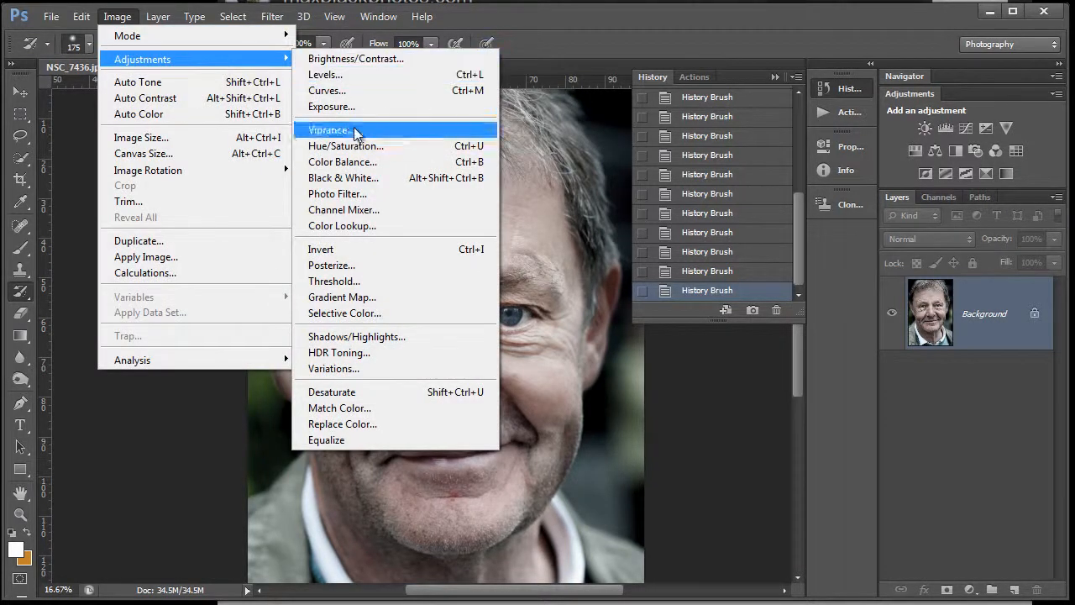
click(336, 89)
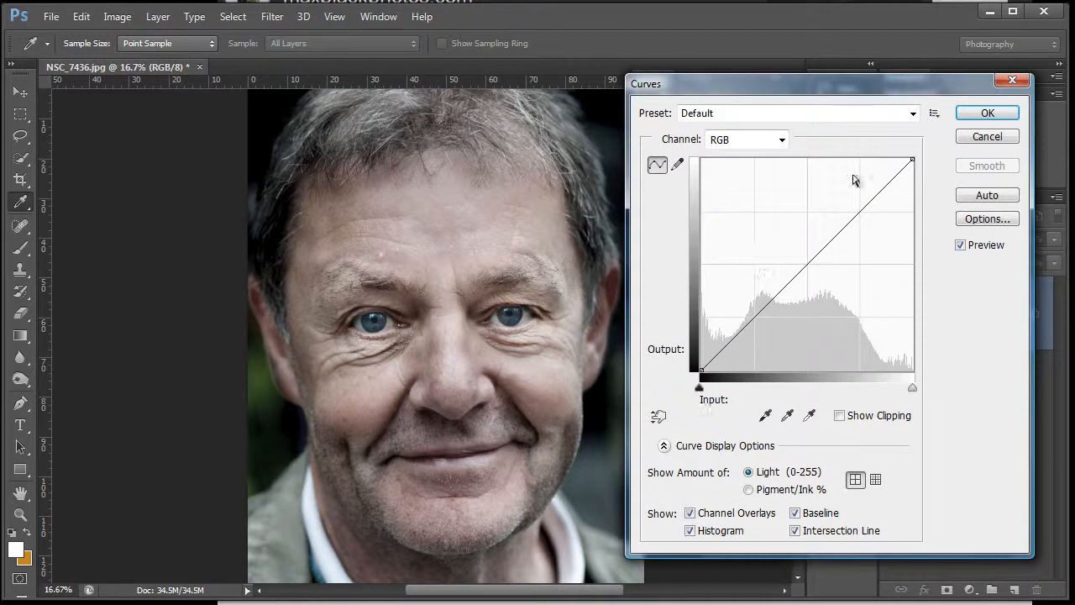
drag(797, 89, 809, 120)
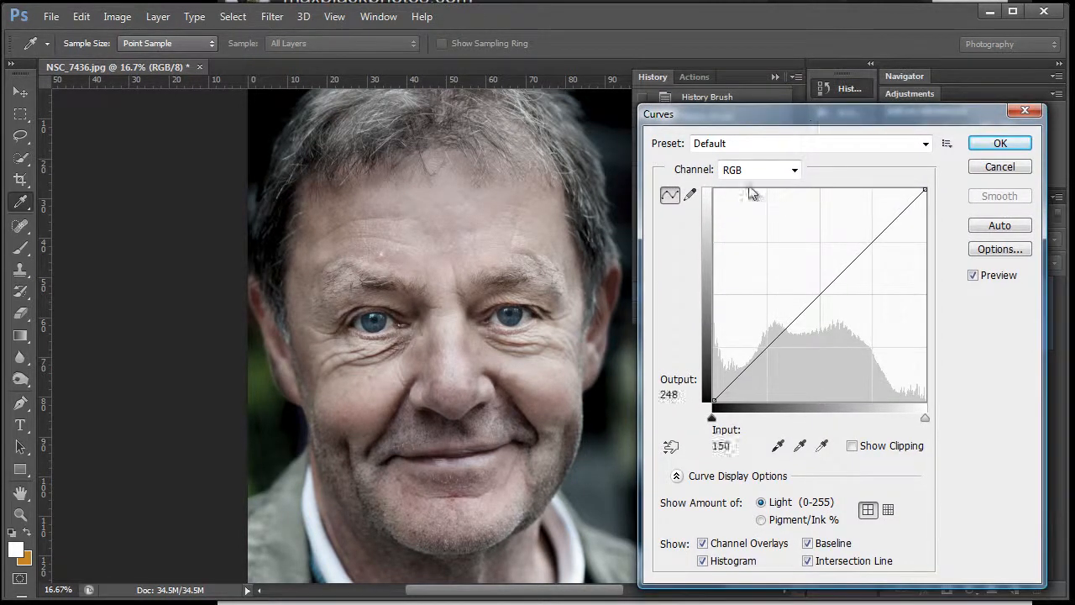
click(820, 293)
drag(869, 242, 860, 229)
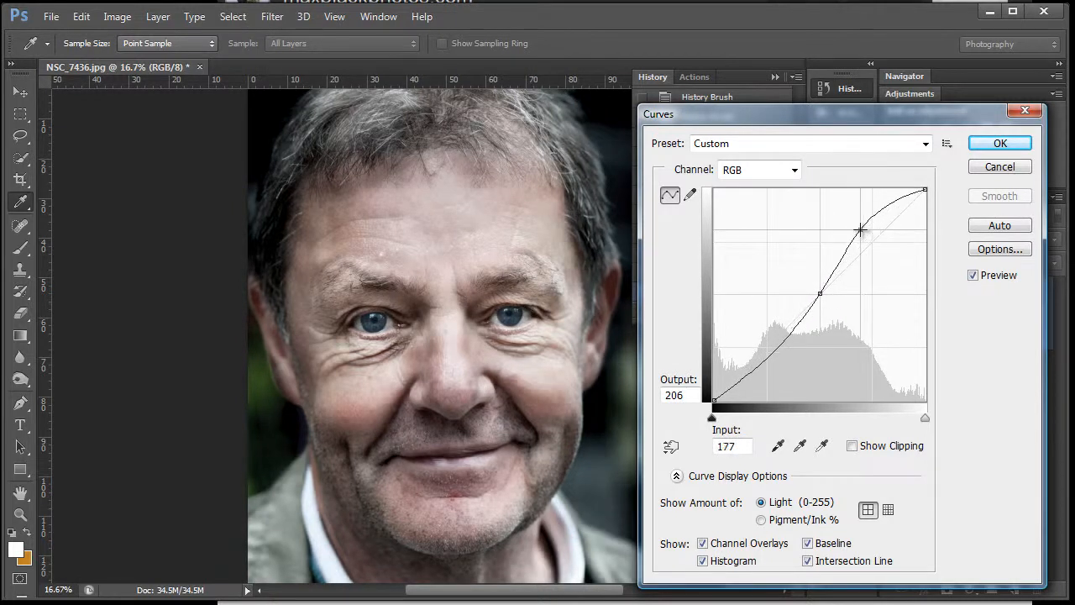
drag(781, 345, 782, 346)
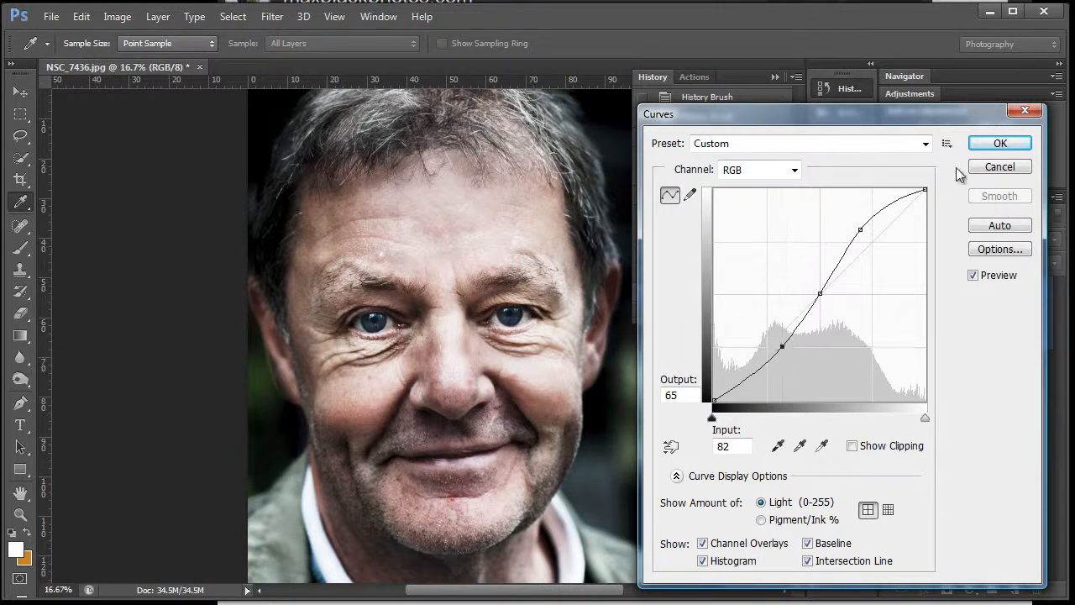
click(995, 142)
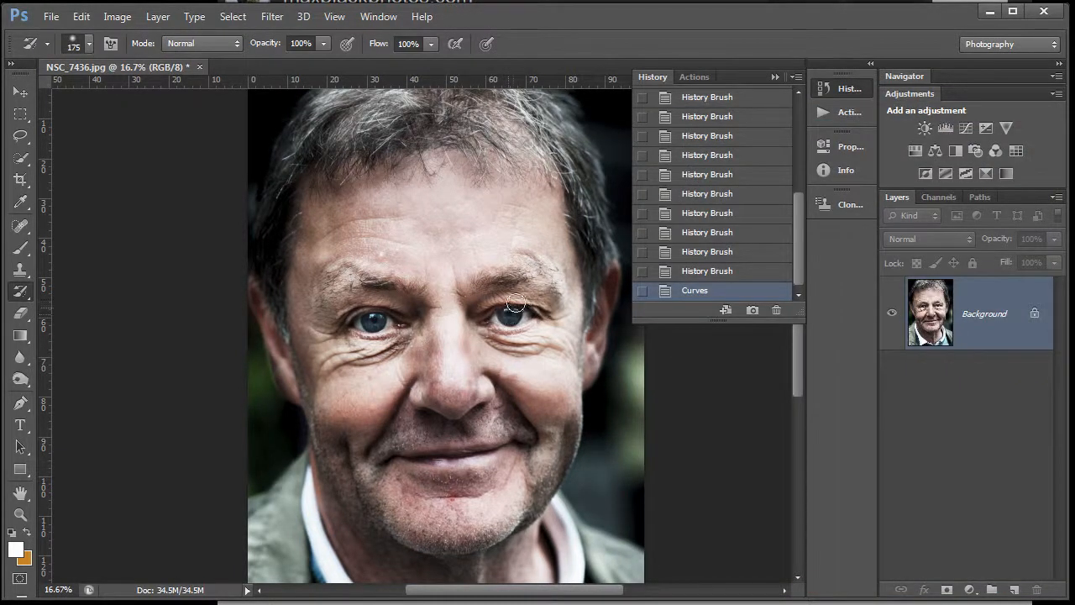
Step: Brush over both irises with the History Brush to remove the Curves contrast from them
drag(795, 212, 786, 85)
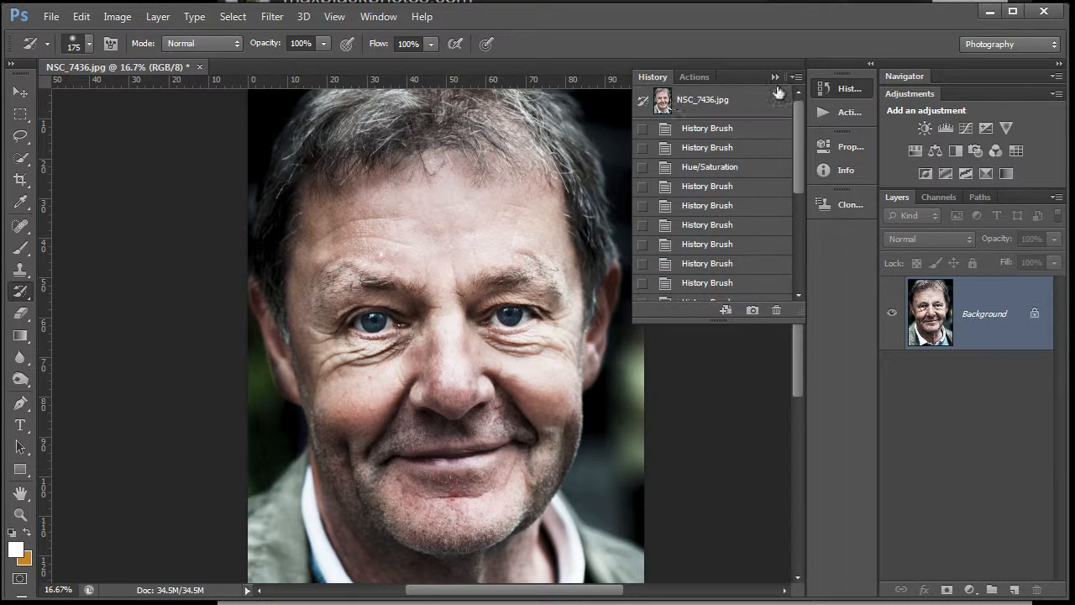
drag(793, 128, 790, 215)
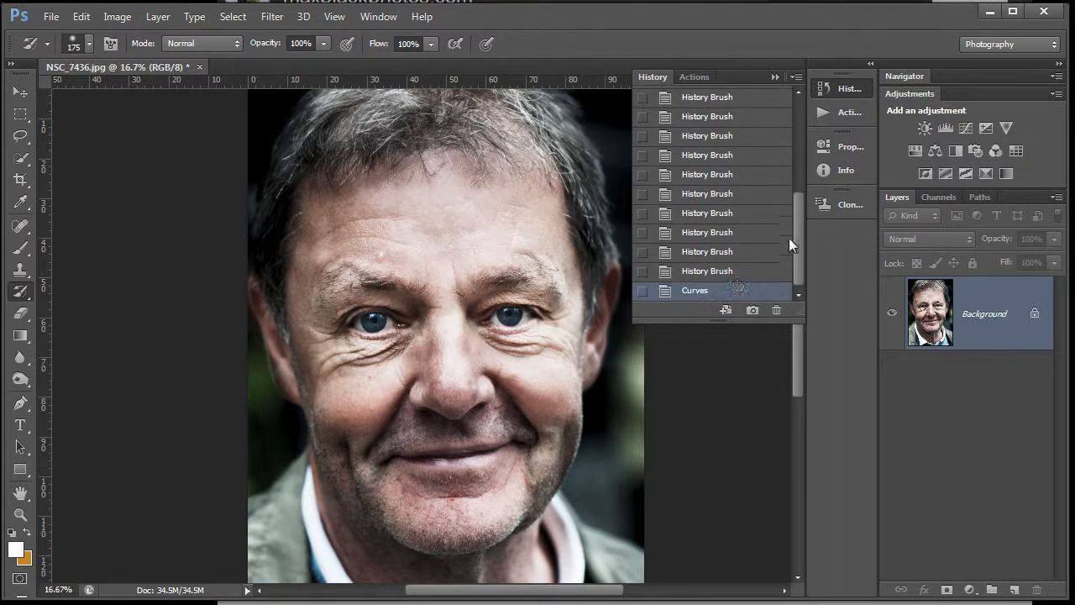
click(508, 315)
click(509, 316)
click(509, 316)
click(509, 316)
click(510, 316)
click(376, 322)
click(374, 321)
click(373, 322)
click(372, 321)
click(372, 321)
click(374, 321)
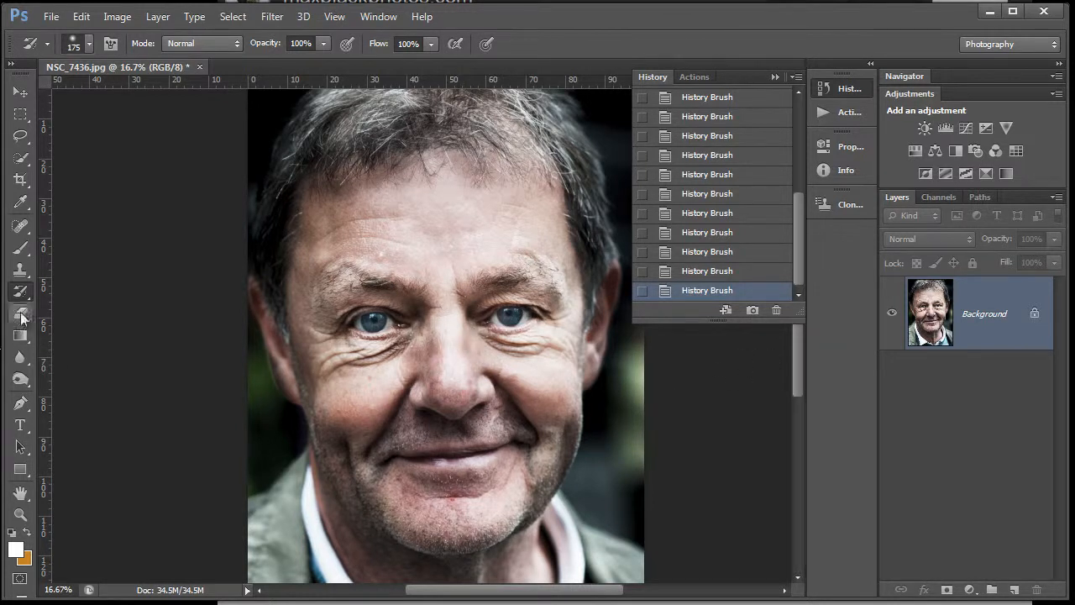
Step: Brighten both irises with the Dodge Tool, using the Midtones range at 50% exposure
click(21, 379)
click(68, 375)
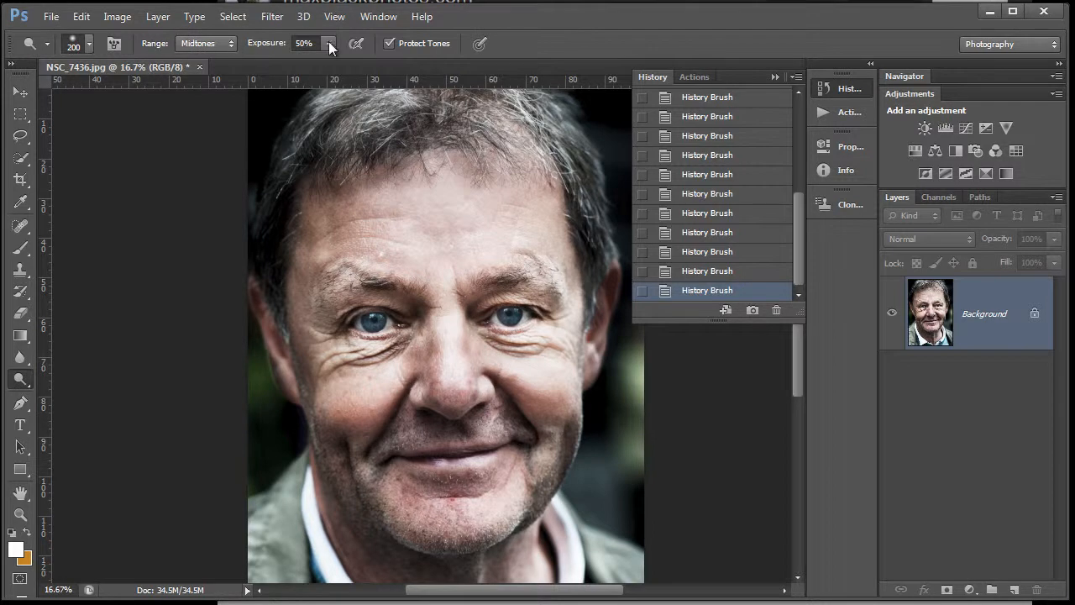
click(373, 320)
click(373, 320)
click(373, 320)
click(374, 321)
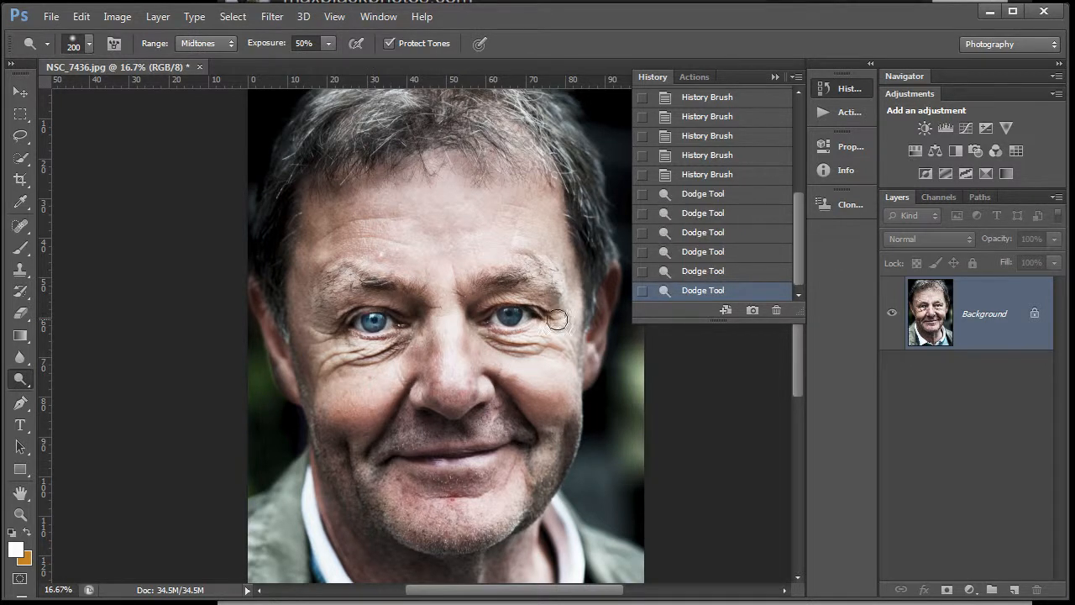
click(510, 313)
click(509, 313)
click(510, 313)
click(509, 313)
click(510, 313)
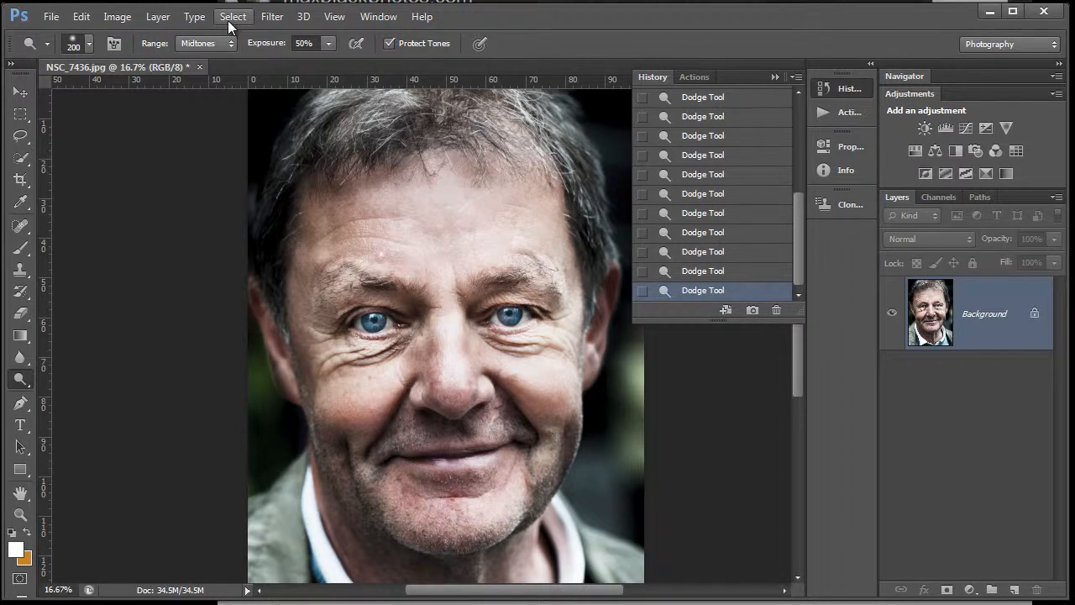
Step: Duplicate the Background layer and apply a High Pass filter to the copy
drag(972, 323, 1014, 590)
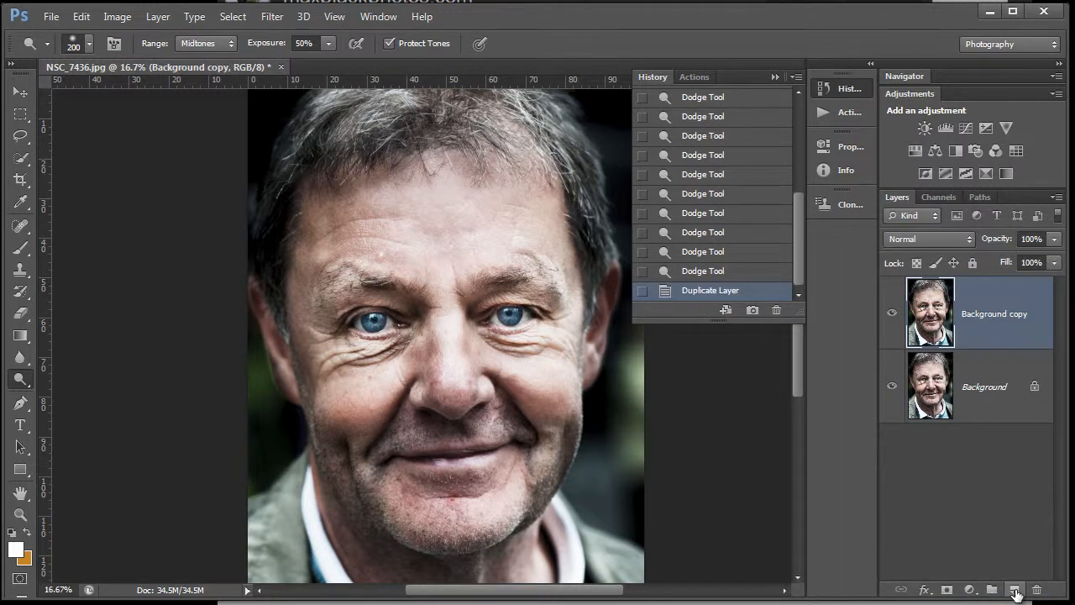
click(272, 16)
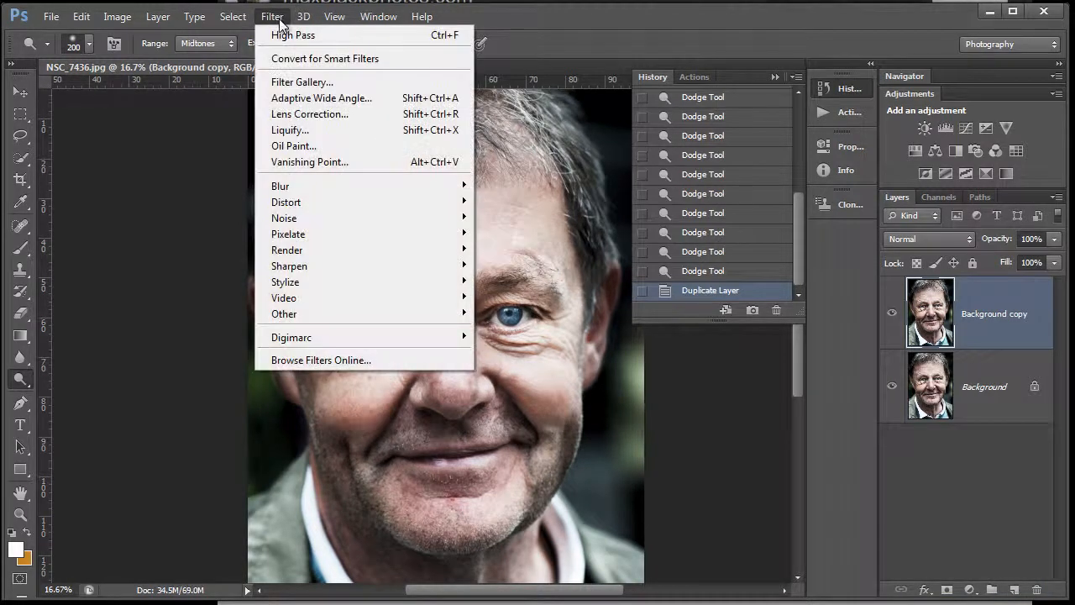
mouse_move(291, 315)
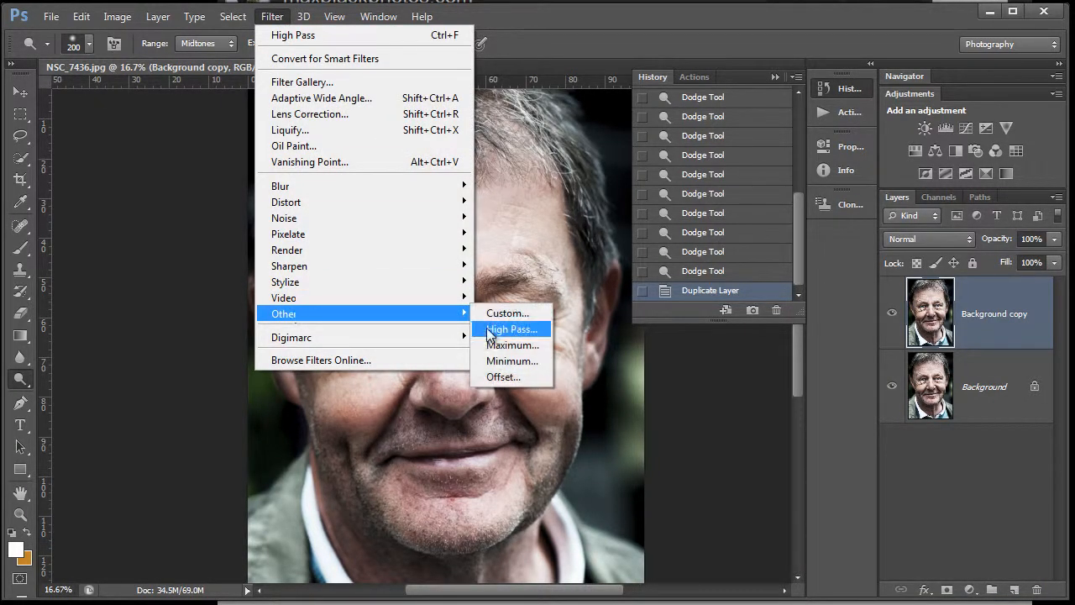
click(496, 329)
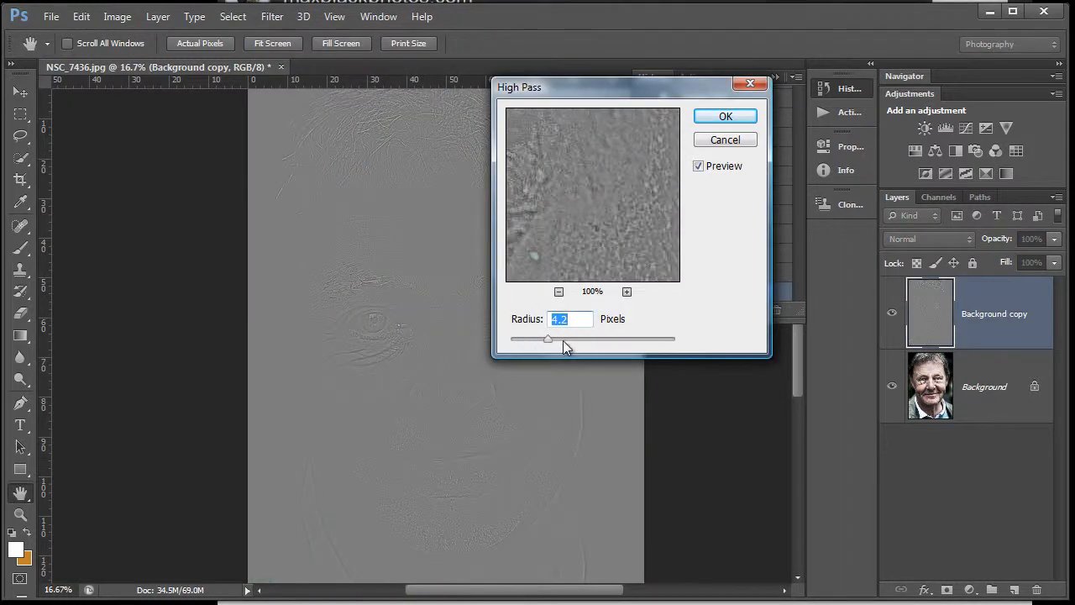
drag(548, 344, 550, 344)
click(737, 117)
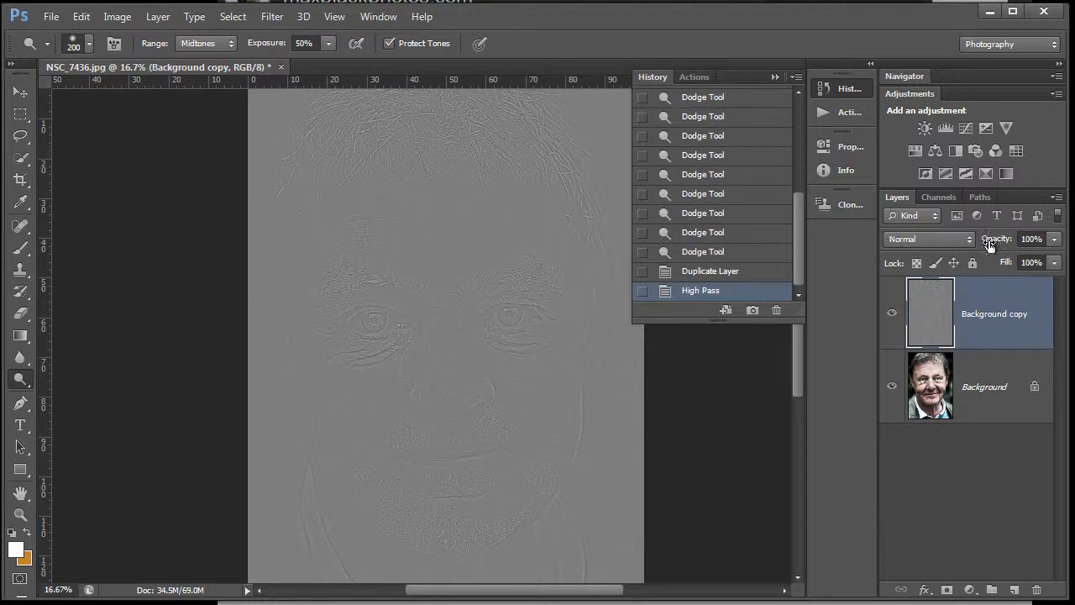
Step: Blend the High Pass layer over the portrait in Hard Light mode at 65% opacity
click(969, 239)
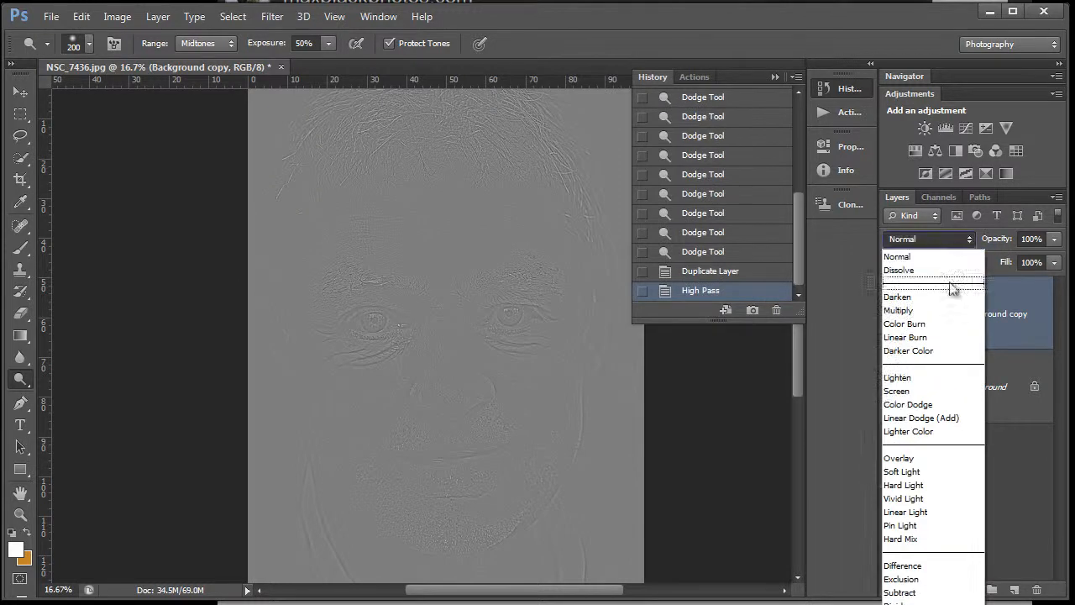
click(917, 486)
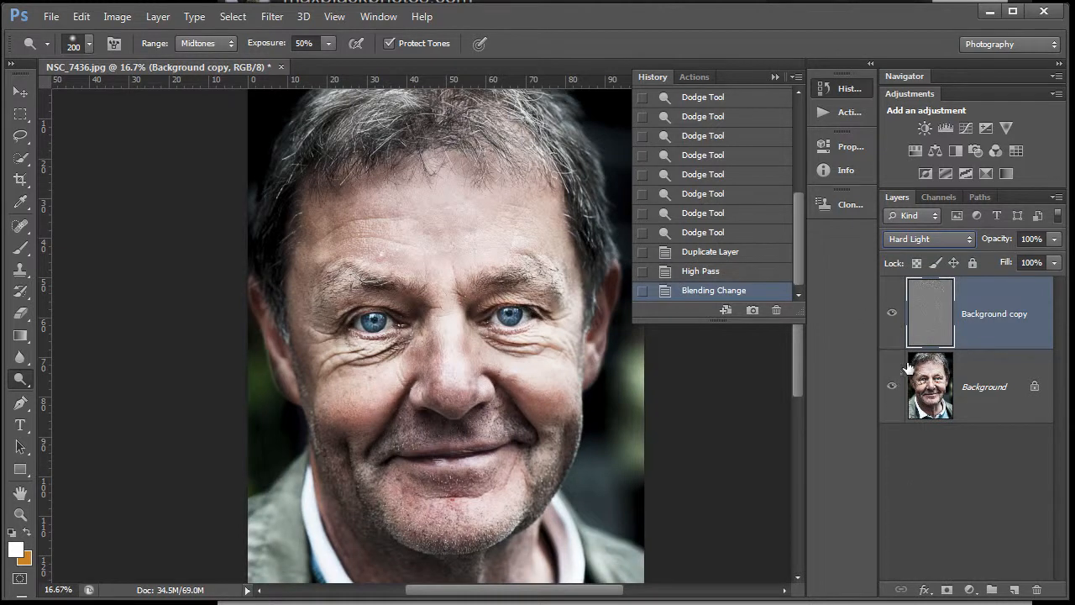
click(891, 319)
click(1053, 239)
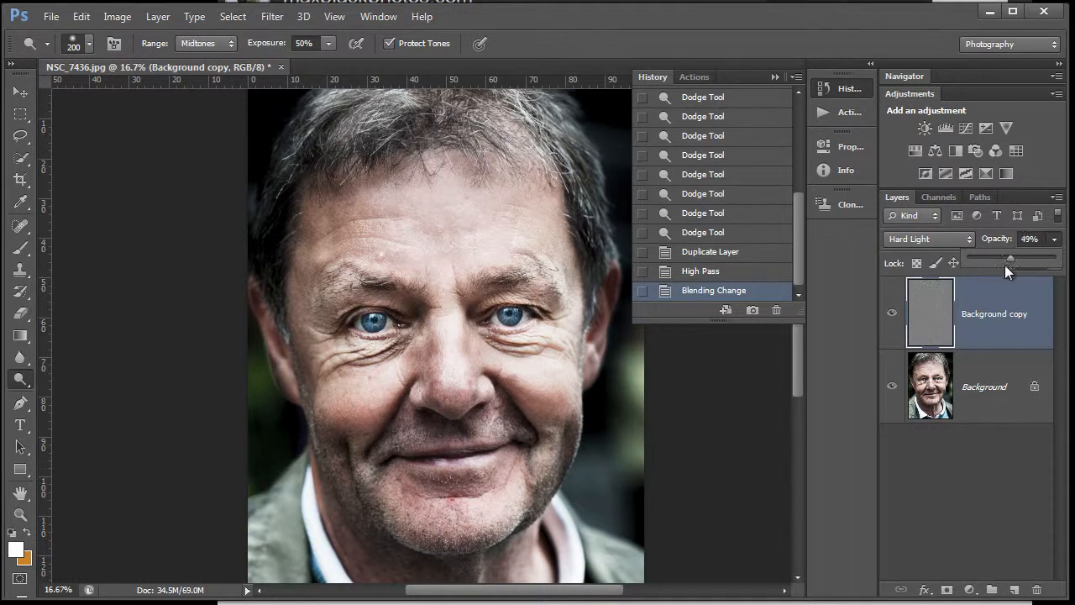
click(1023, 266)
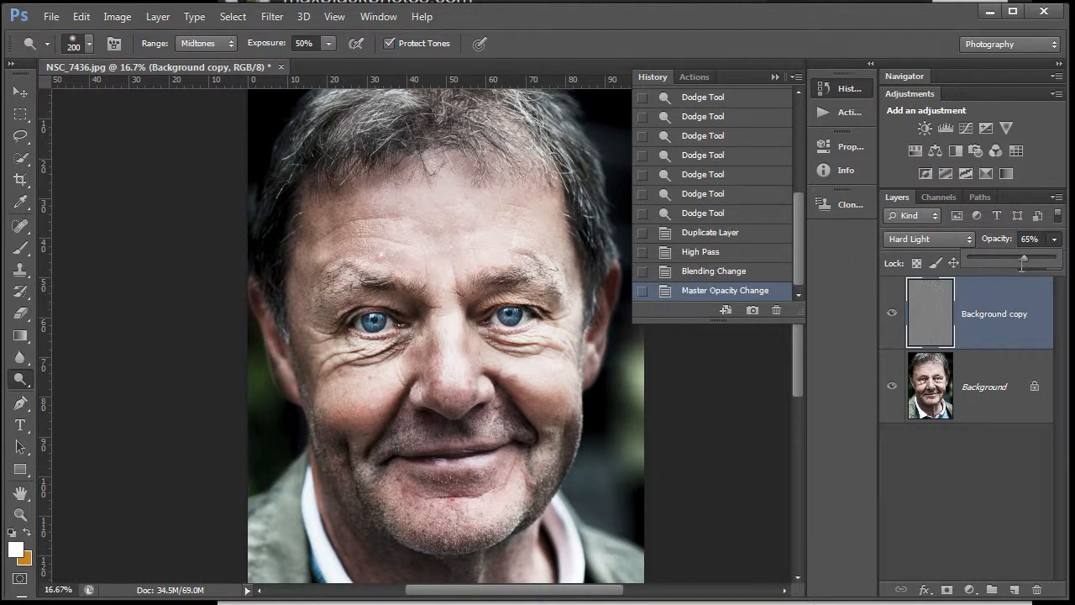
click(774, 77)
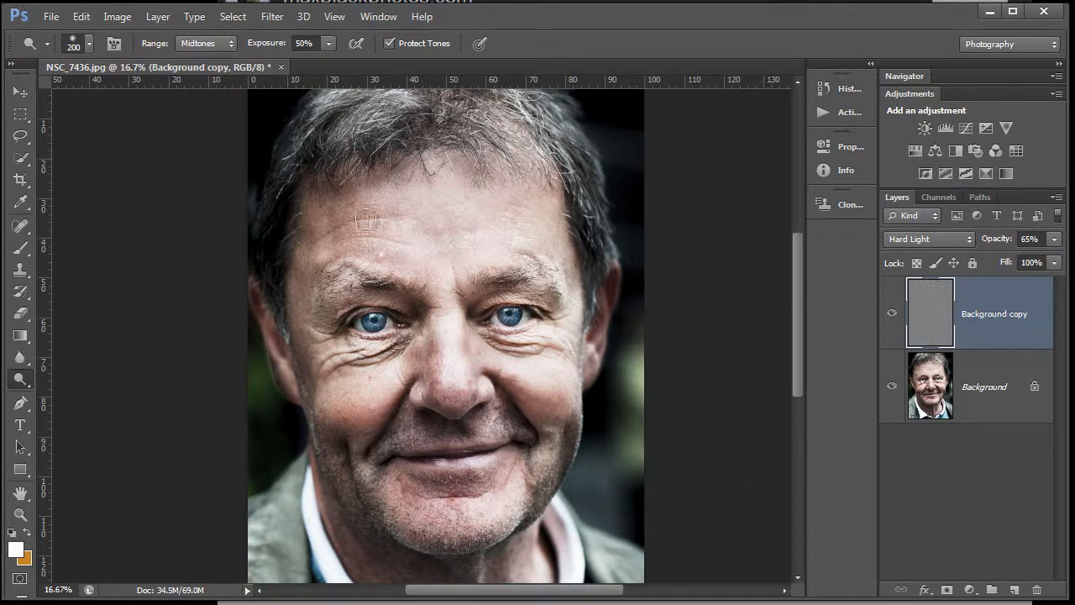
Step: Darken the ear edge and the creases around the eyes on the High Pass layer with the Burn Tool, using Shadows range at 30% exposure
right_click(20, 379)
click(90, 393)
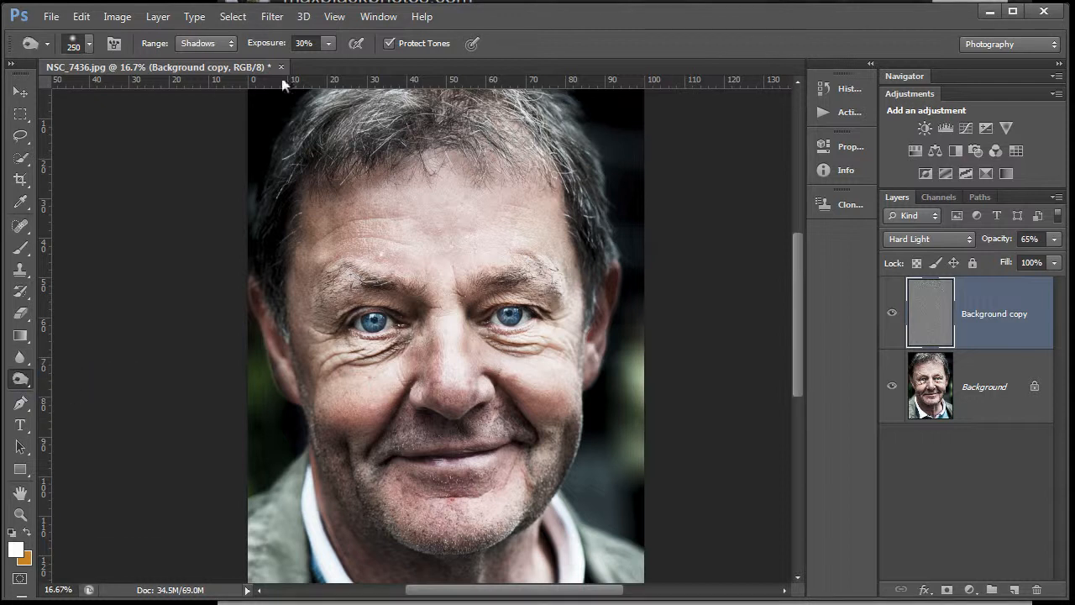
click(229, 44)
click(231, 44)
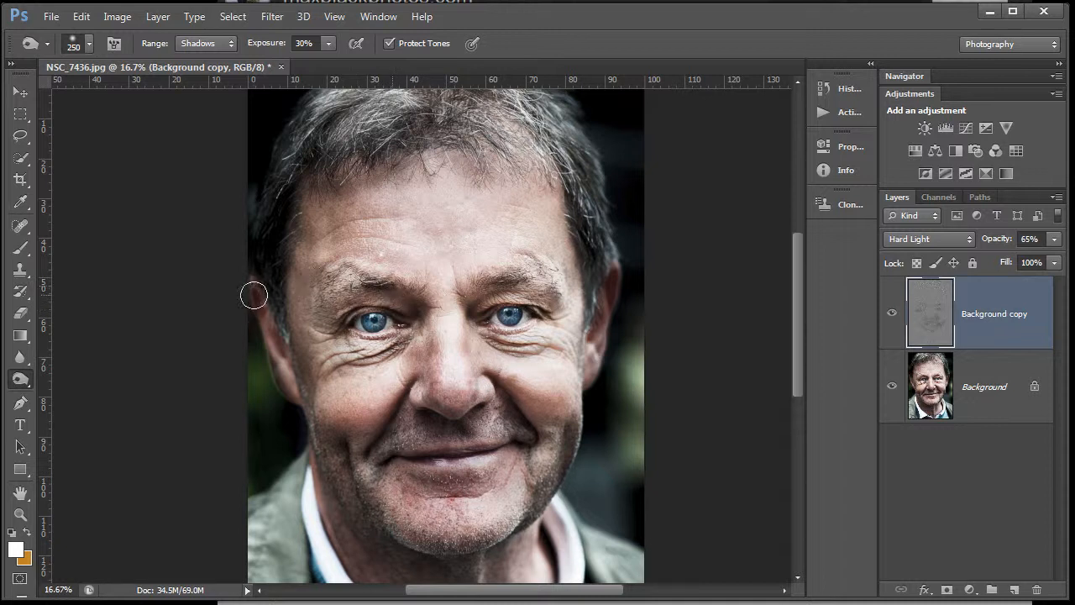
mouse_move(614, 283)
mouse_down()
mouse_move(586, 346)
mouse_move(606, 298)
mouse_move(595, 352)
mouse_move(609, 290)
mouse_move(595, 334)
mouse_move(617, 301)
mouse_up()
mouse_move(545, 350)
mouse_down()
mouse_move(511, 340)
mouse_move(561, 337)
mouse_move(553, 310)
mouse_move(498, 301)
mouse_move(547, 307)
mouse_up()
drag(415, 307, 322, 351)
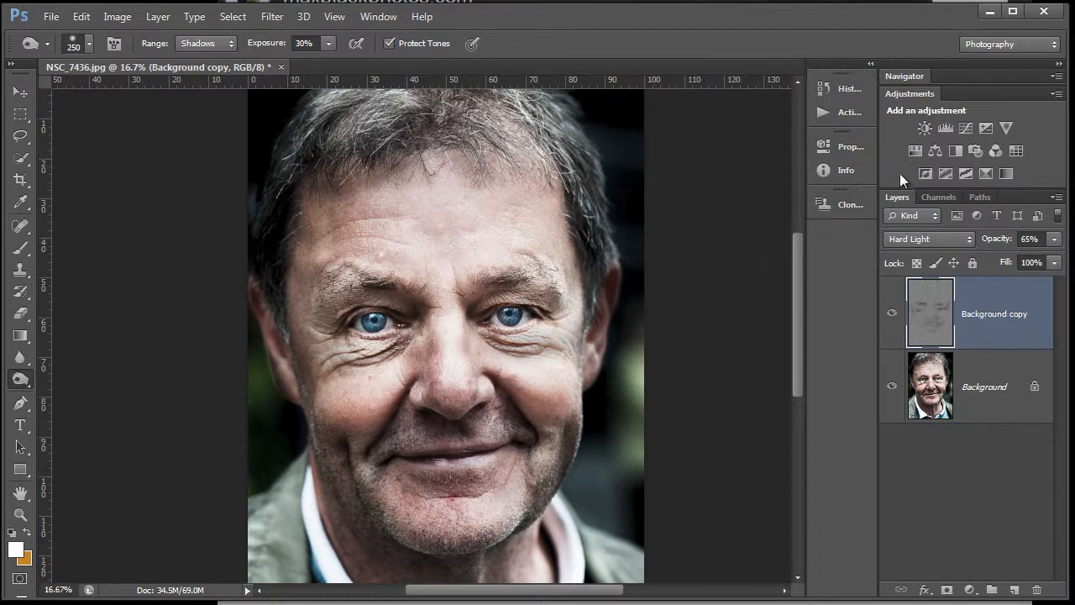
Step: Merge the High Pass layer with the Background and apply a Hue/Saturation adjustment with Master saturation at -43
key(ctrl+e)
click(118, 19)
mouse_move(143, 59)
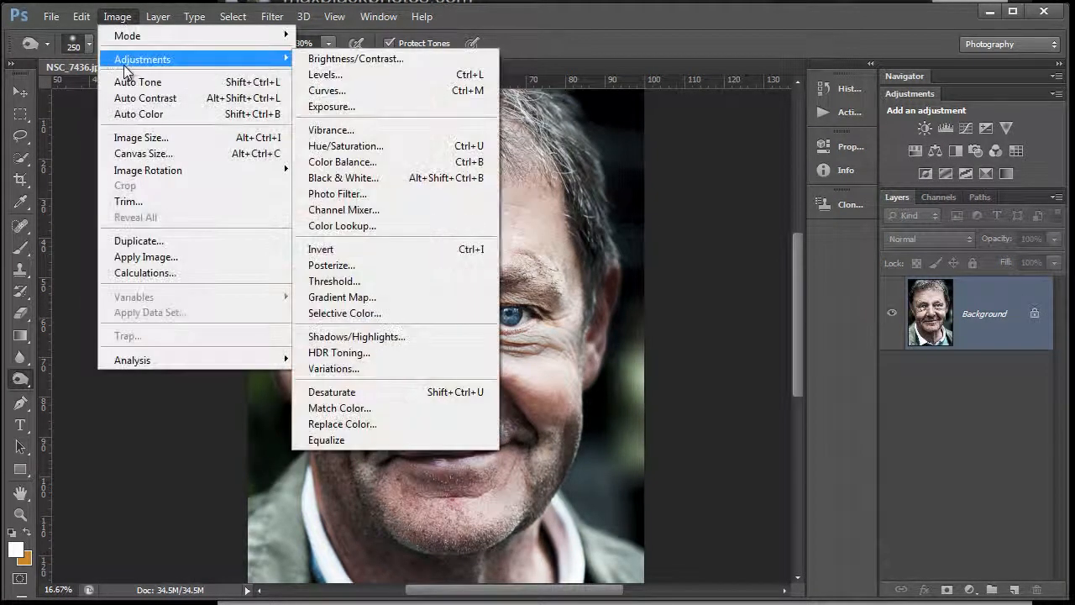
click(347, 145)
drag(796, 261, 758, 260)
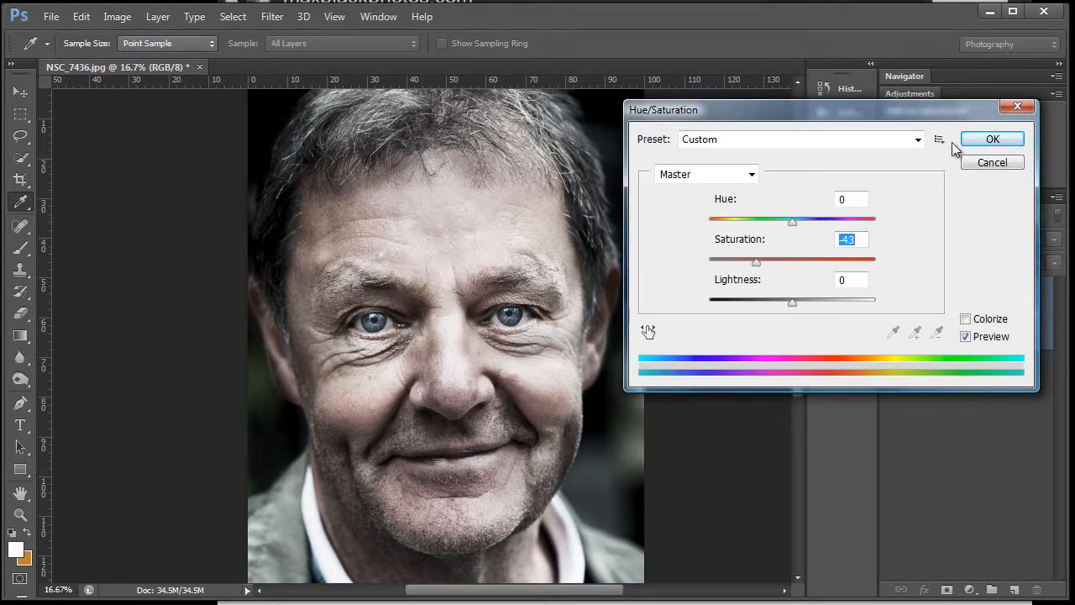
click(993, 141)
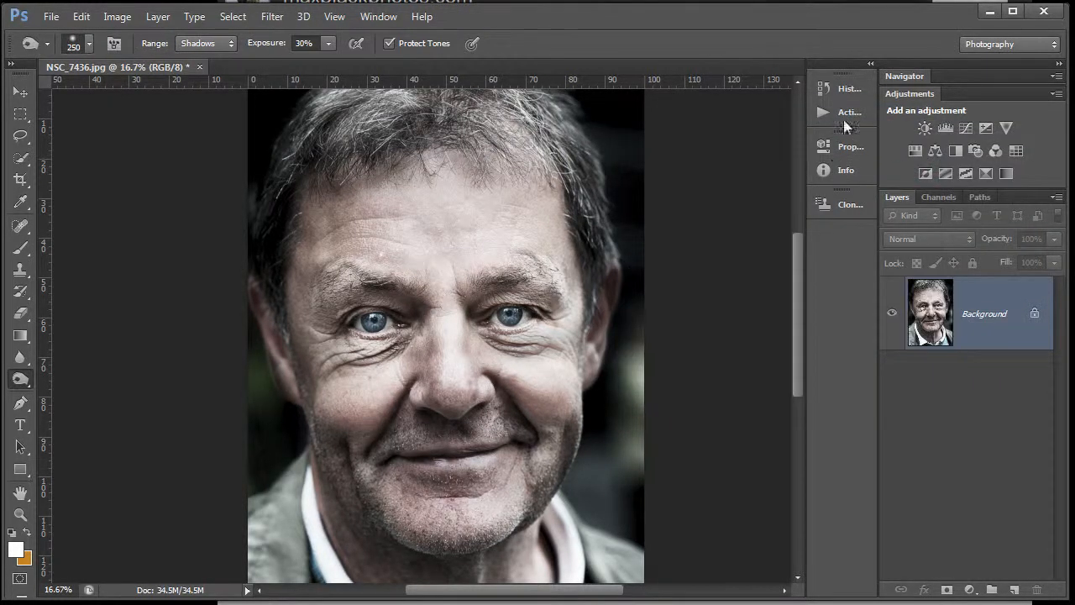
Step: Restore the blue in both irises with the History Brush at 100% opacity, using the Merge Visible history state as source
click(845, 93)
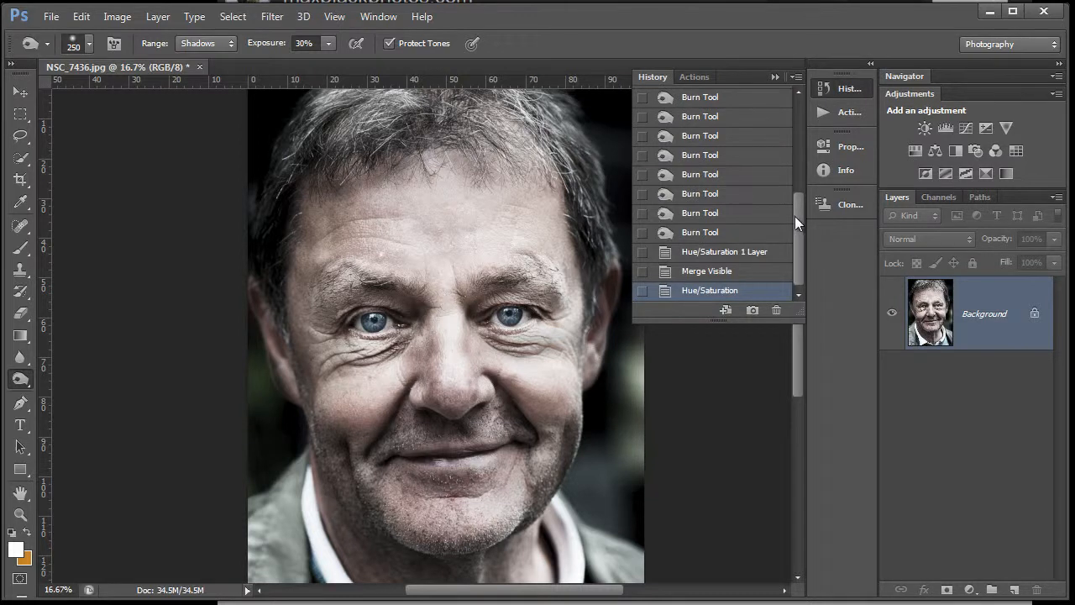
drag(796, 219, 791, 111)
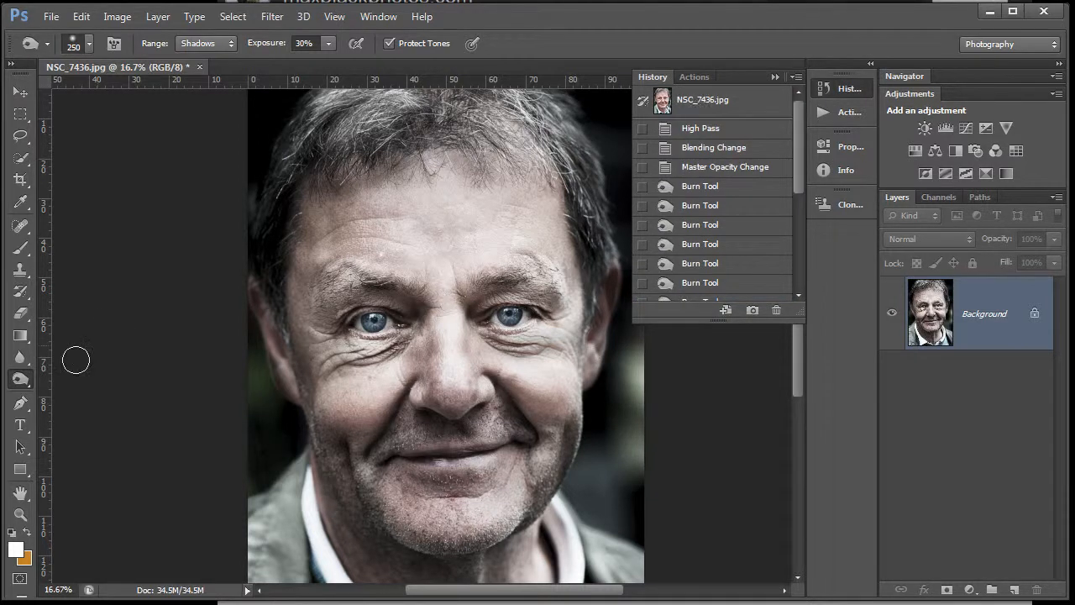
click(30, 290)
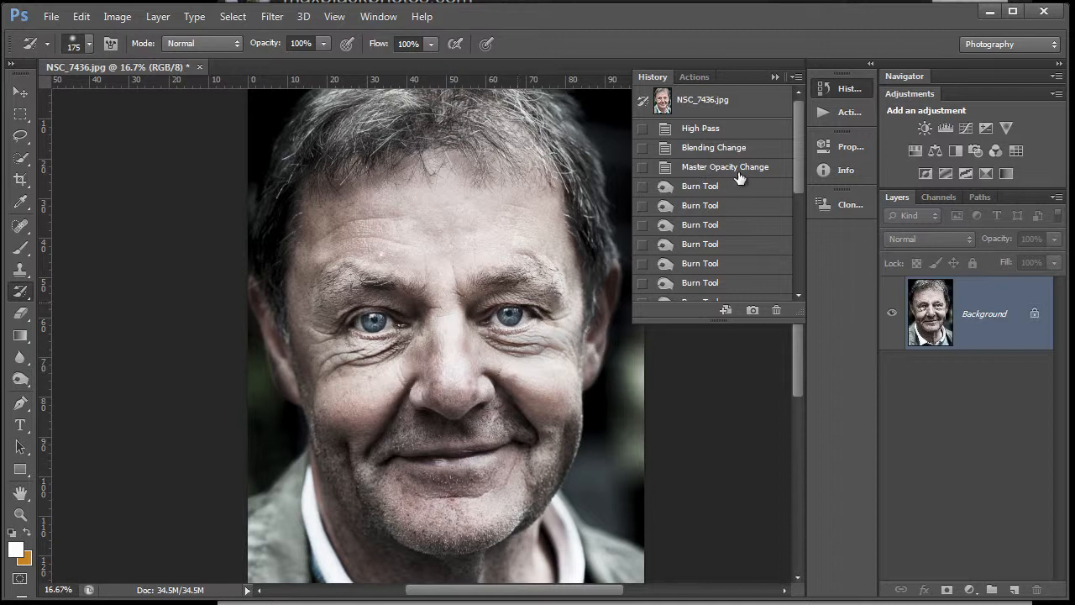
drag(796, 162, 791, 273)
click(643, 273)
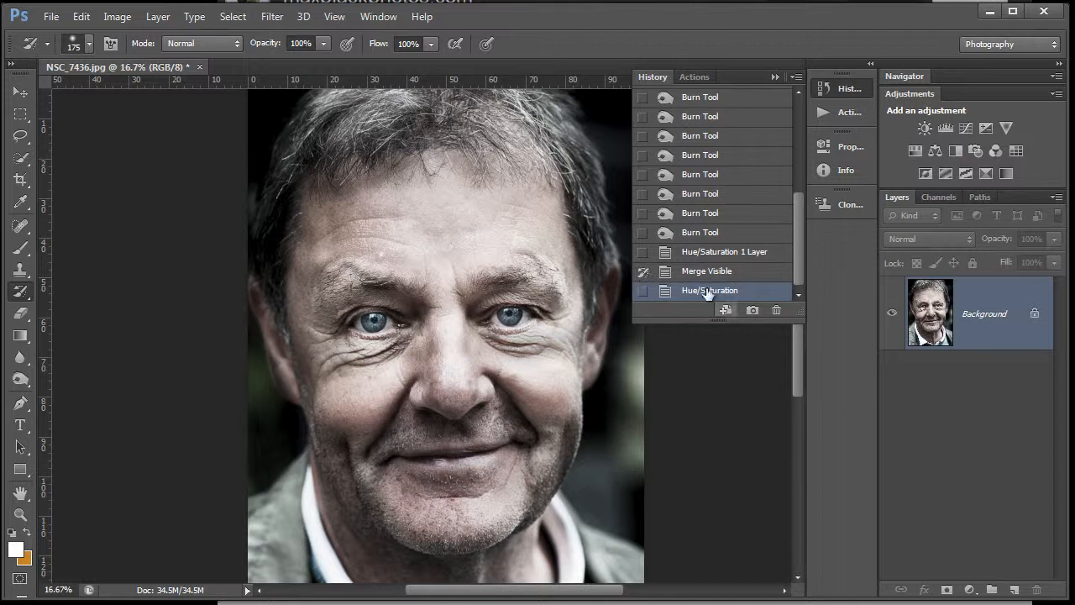
click(508, 316)
click(510, 316)
click(510, 316)
click(510, 316)
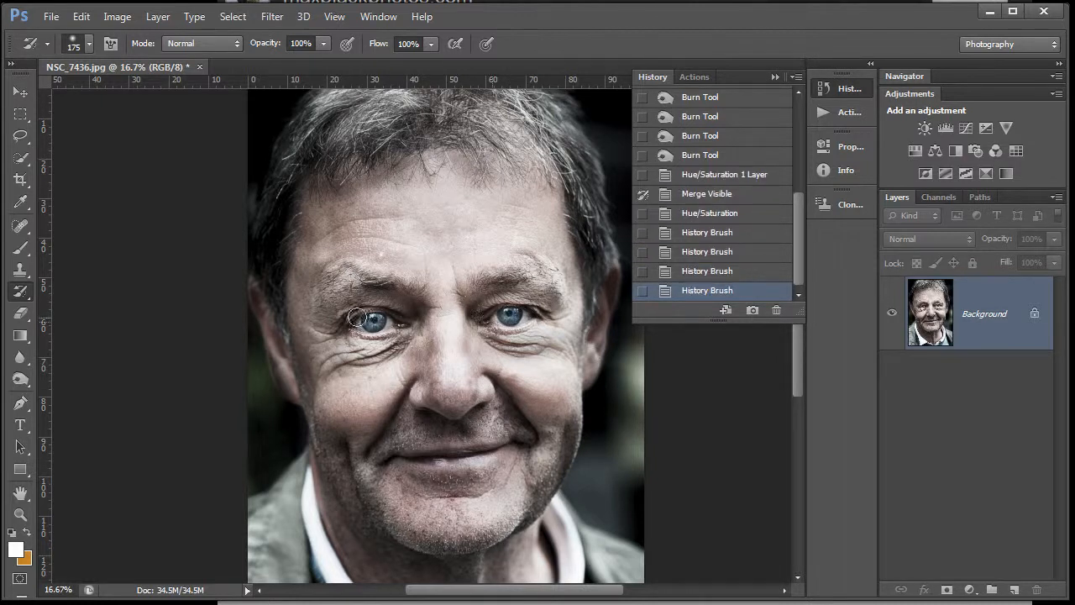
click(371, 320)
click(372, 319)
click(373, 318)
click(372, 319)
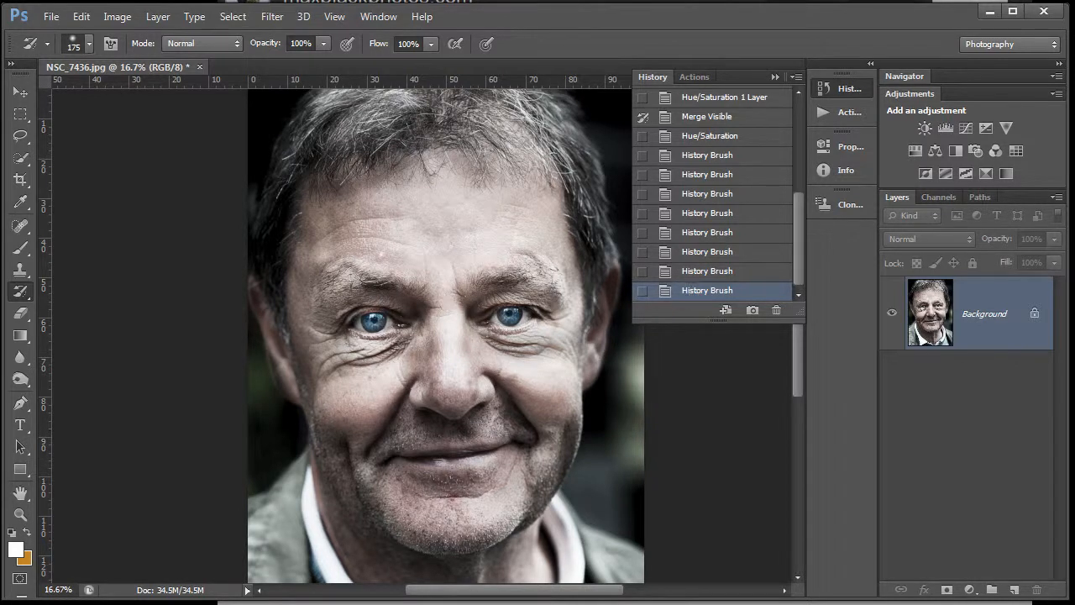
Step: Convert the portrait with a Black & White adjustment, raising the Cyans to lighten the irises
click(117, 16)
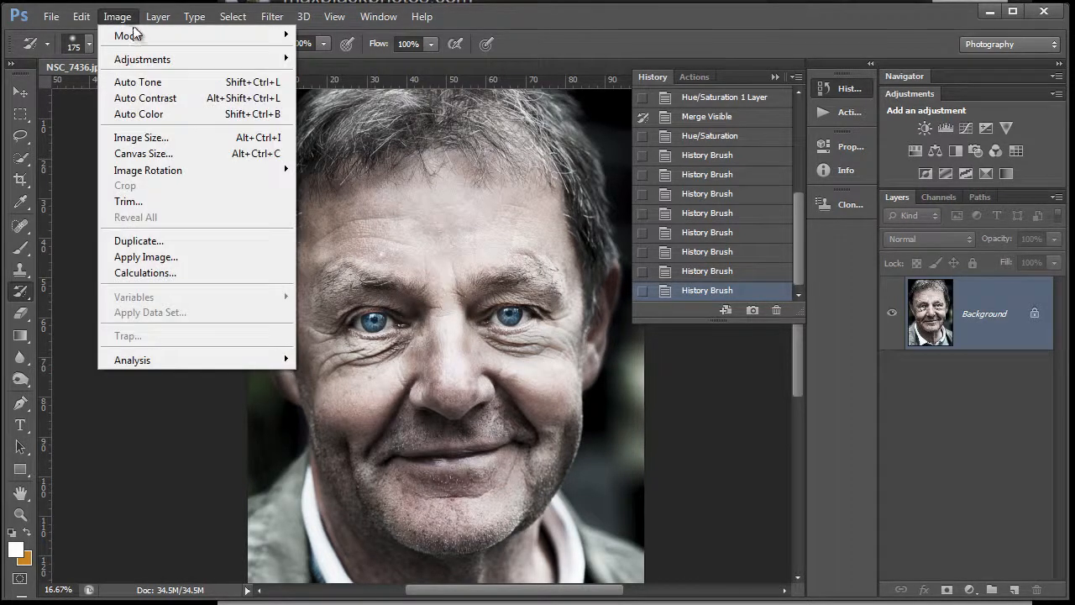
mouse_move(130, 59)
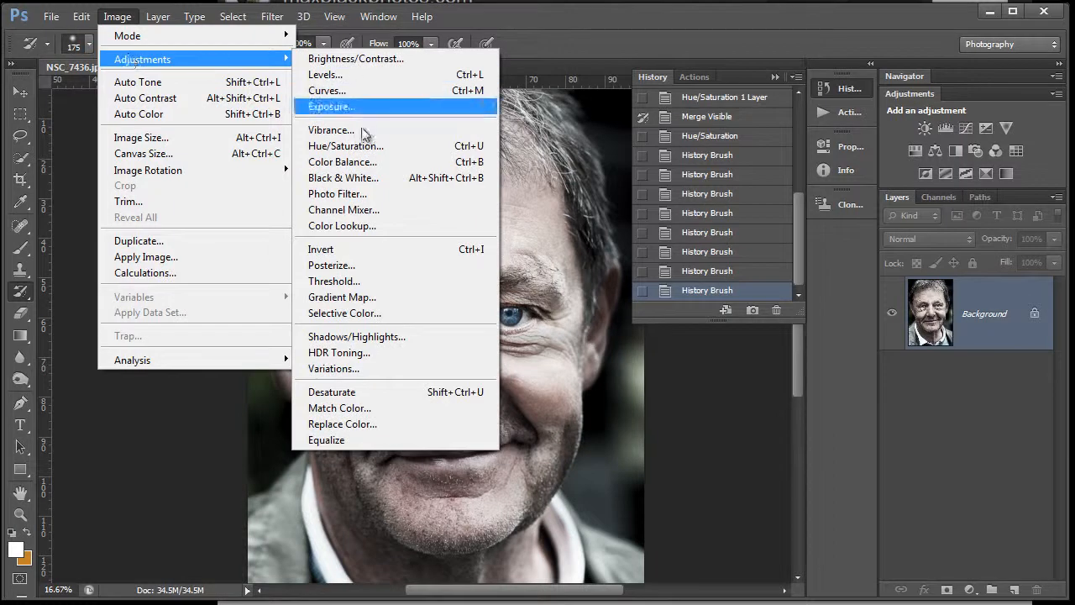
click(340, 178)
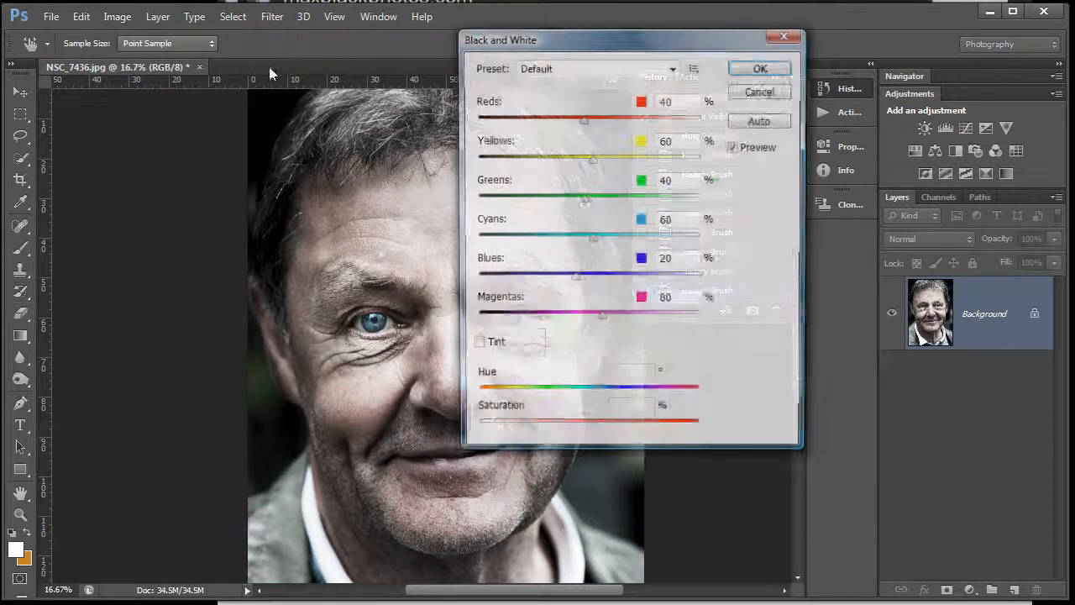
drag(639, 38, 863, 96)
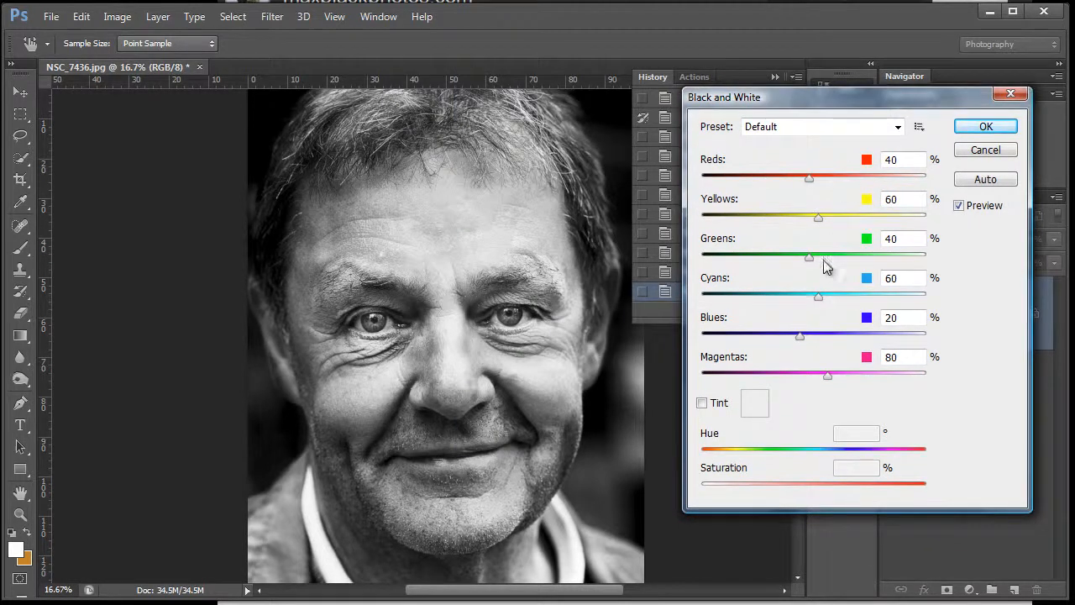
mouse_move(818, 297)
mouse_down()
mouse_move(892, 304)
mouse_move(874, 307)
mouse_up()
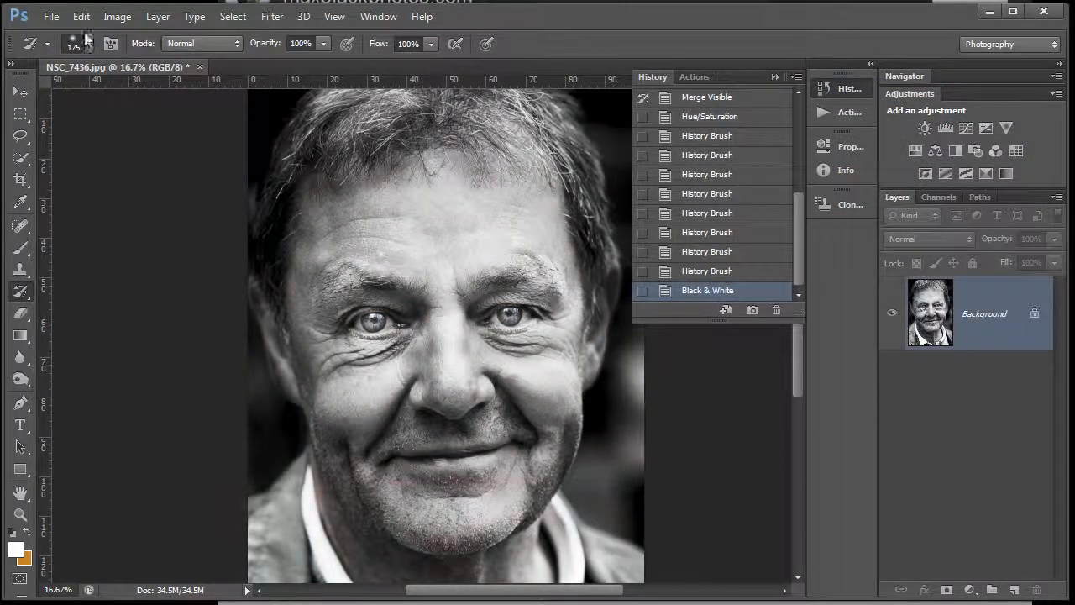
Step: Fade the Black & White adjustment to 44% opacity in Normal mode
click(79, 17)
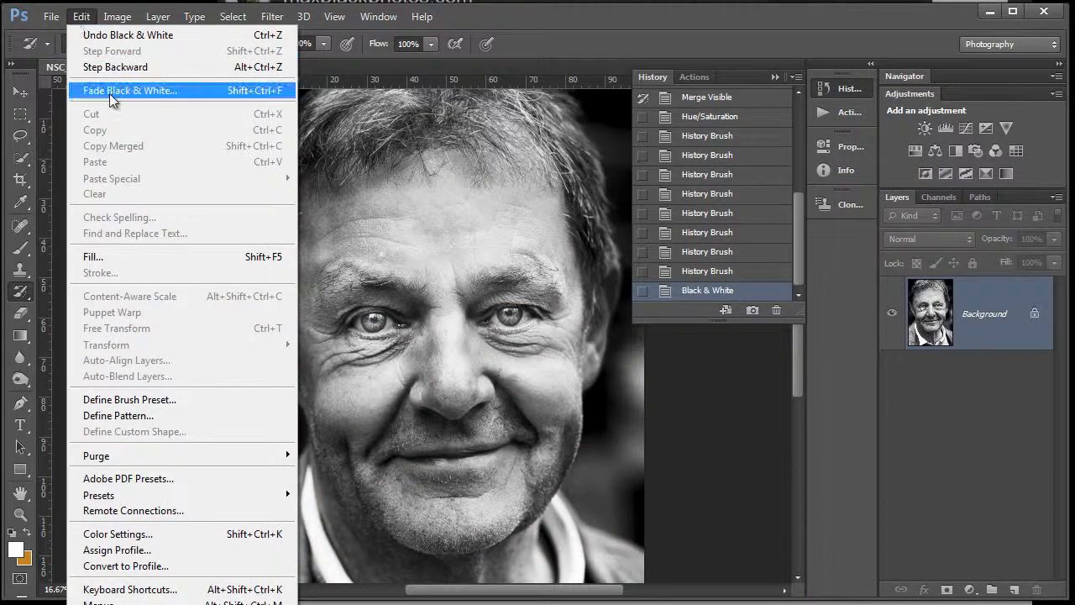
click(110, 93)
drag(631, 147, 845, 149)
drag(878, 196, 861, 215)
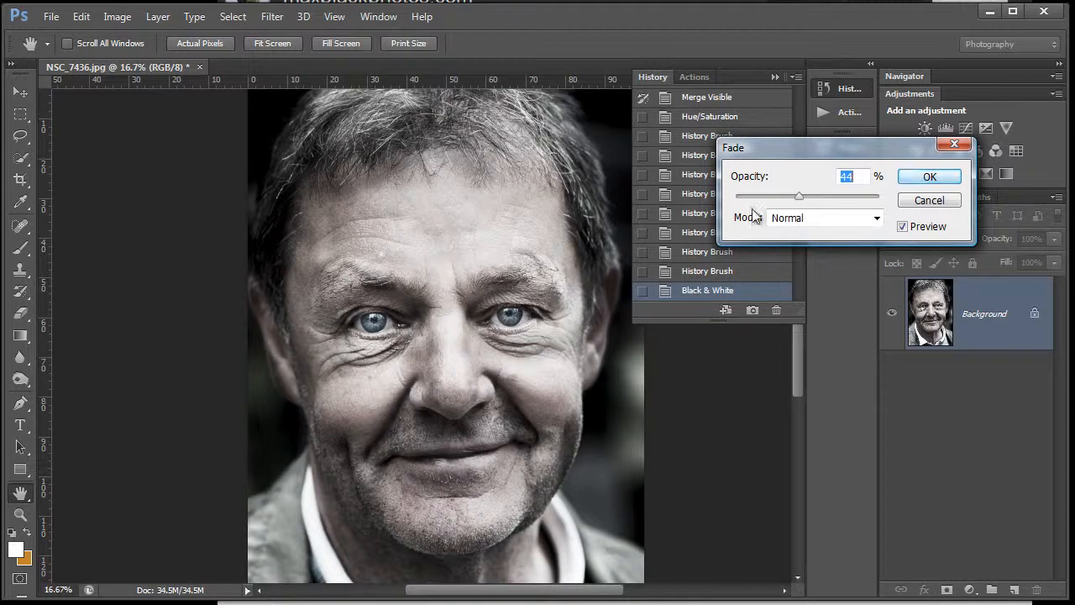
click(925, 176)
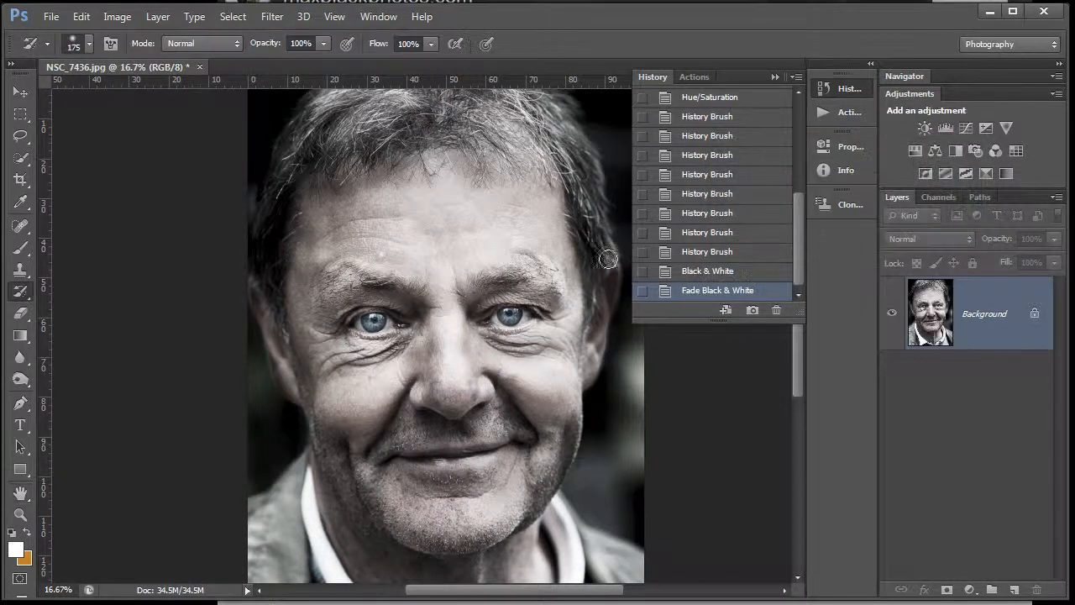